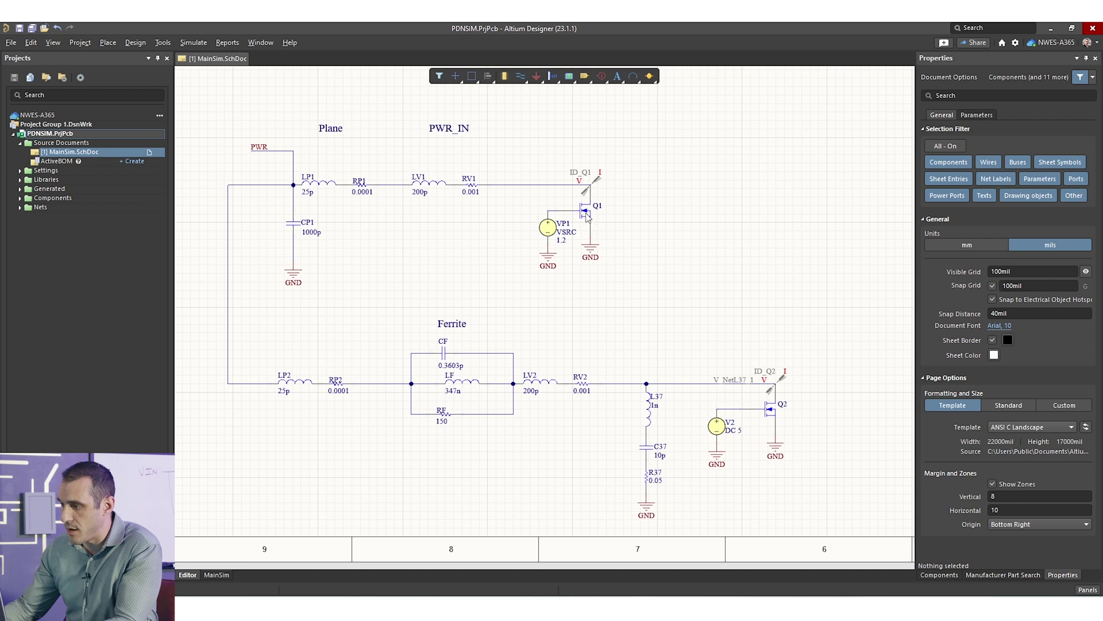
# Inspect the Q2 MOSFET load at the end of the ferrite branch.
pyautogui.scroll(-2, 580, 285)
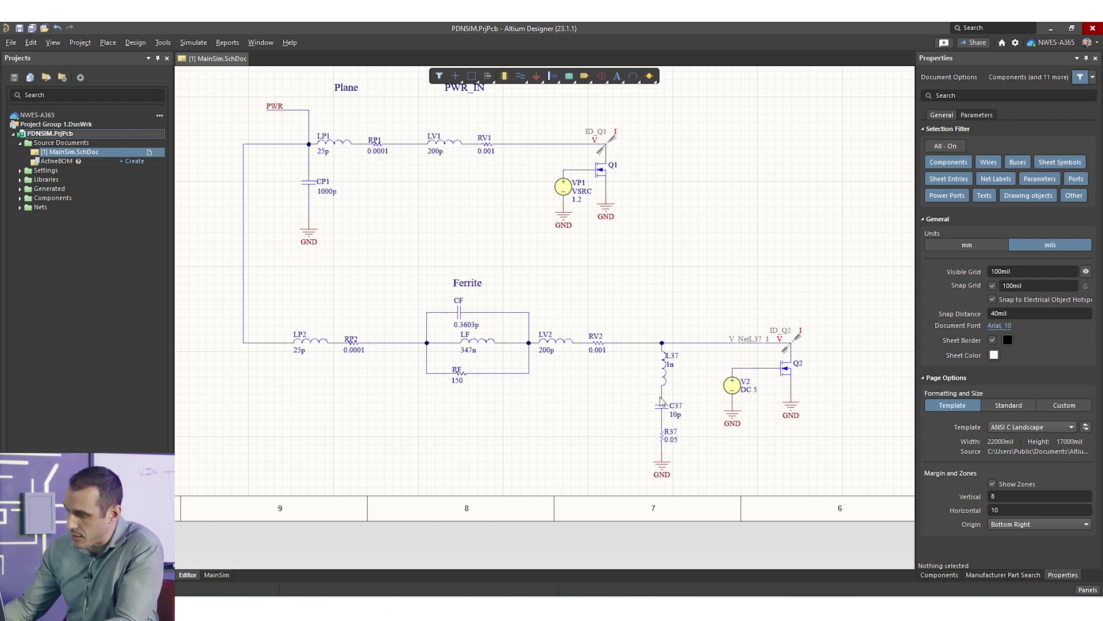
pyautogui.keyDown('ctrl'); pyautogui.scroll(4, 771, 362); pyautogui.keyUp('ctrl')
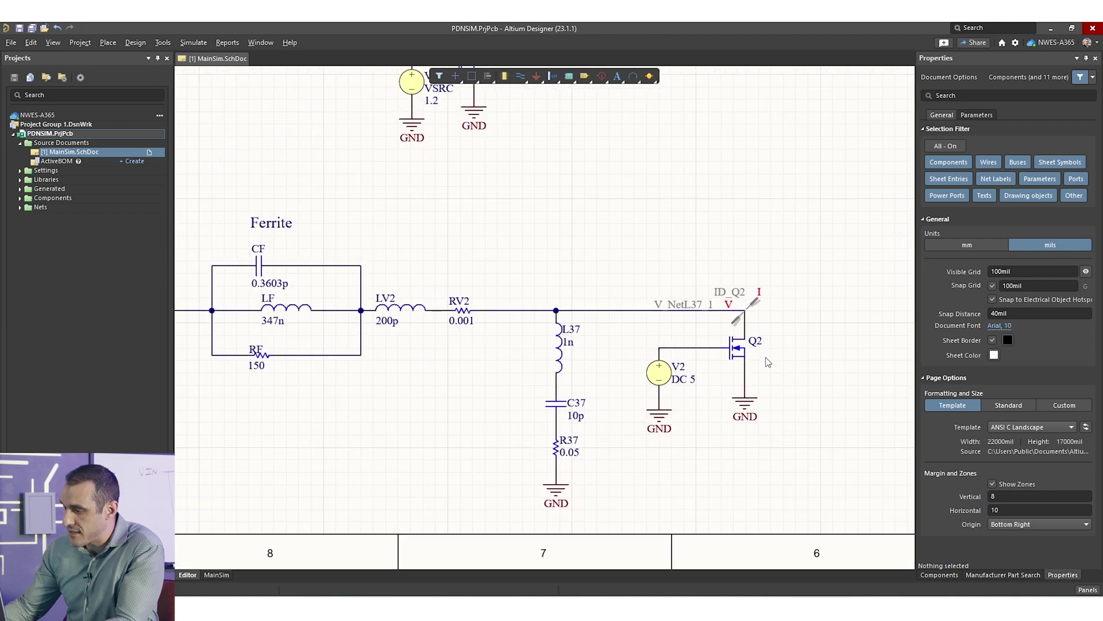
pyautogui.click(731, 351)
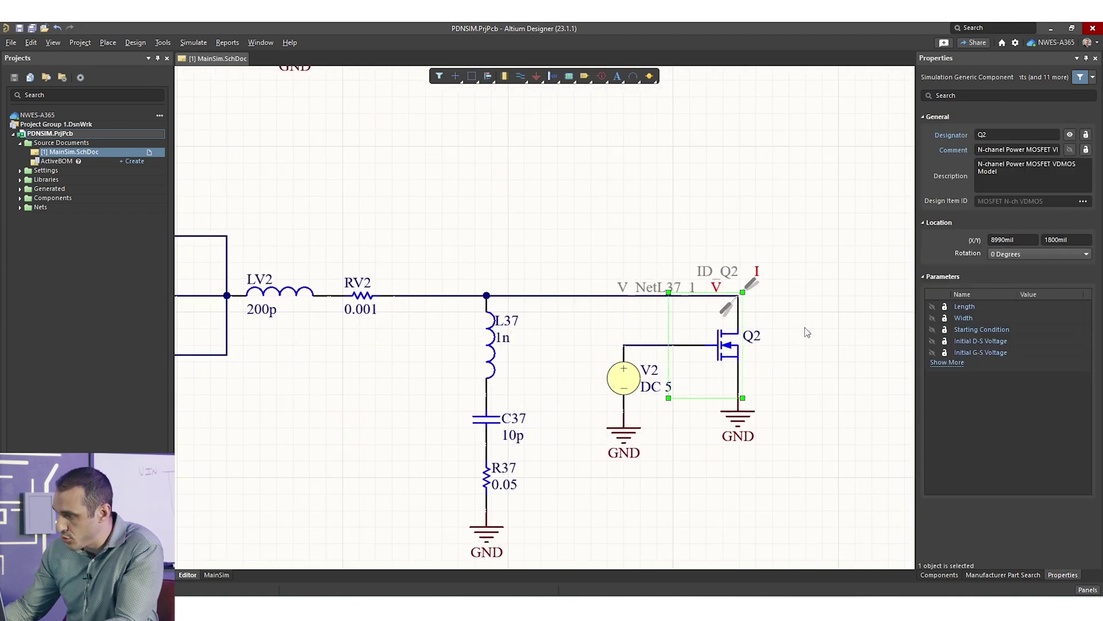
pyautogui.click(815, 297)
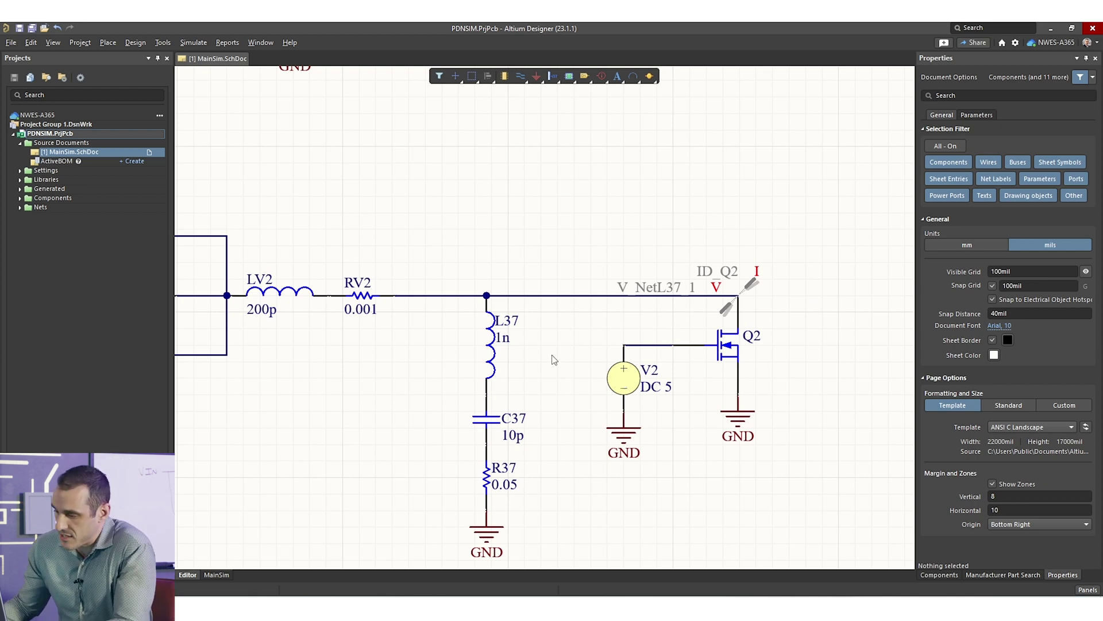
# Delete the ferrite model (CF, LF, RF, its wiring and label) between RP2 and LV2.
pyautogui.keyDown('ctrl'); pyautogui.scroll(-5, 556, 368); pyautogui.keyUp('ctrl')
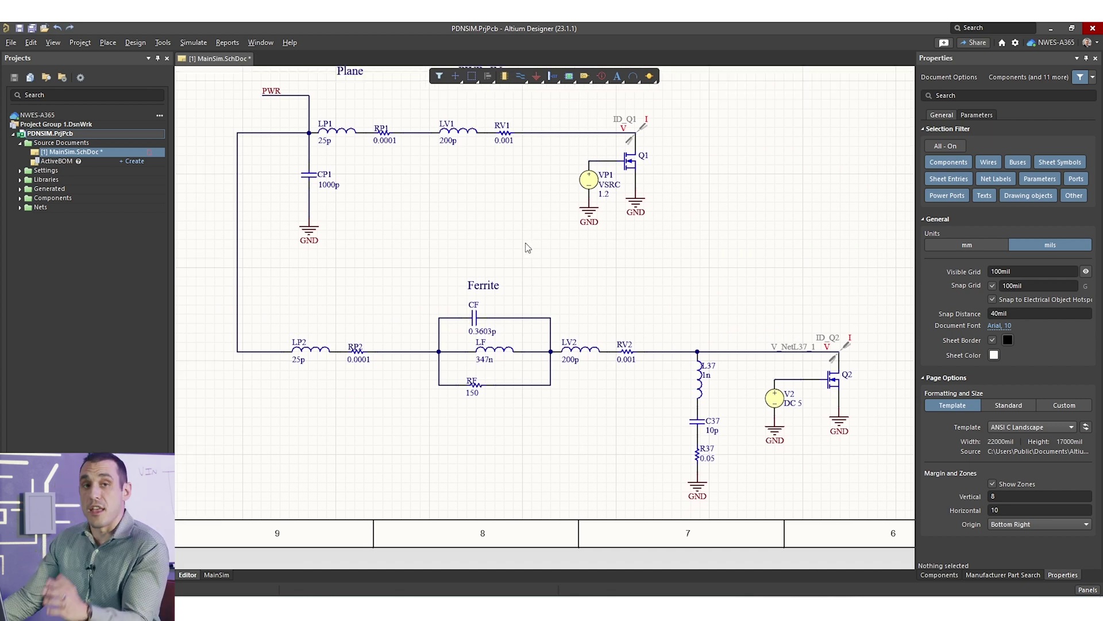
pyautogui.moveTo(533, 262); pyautogui.dragTo(427, 439)
pyautogui.press('Delete')
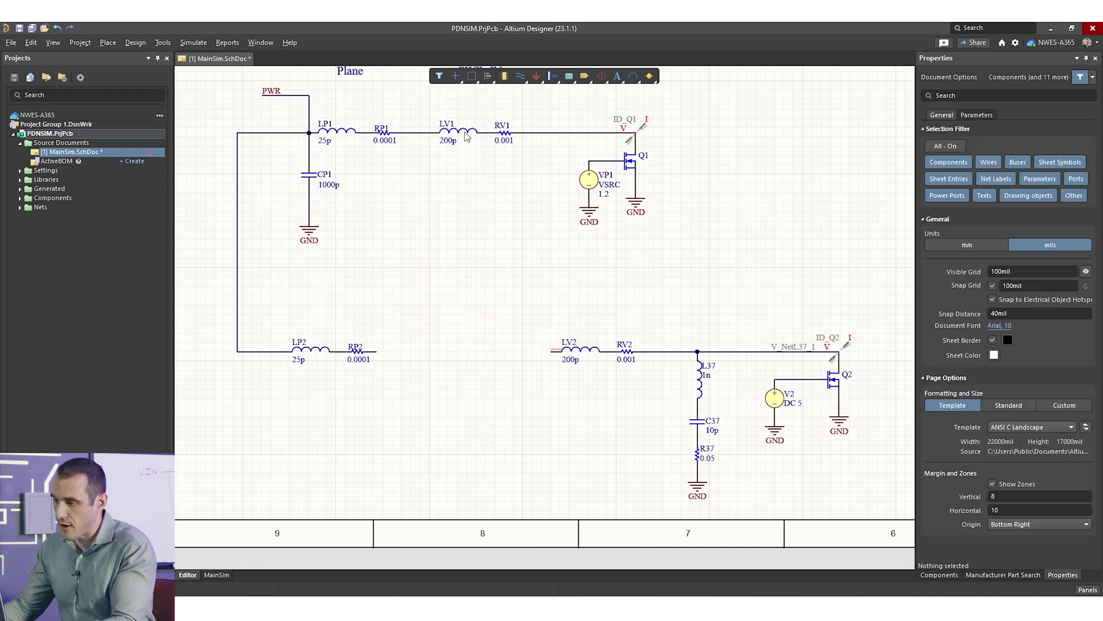
# Copy inductor LV1 and place the copy in the gap between RP2 and LV2.
pyautogui.click(466, 132)
pyautogui.hotkey('ctrl', 'c')
pyautogui.hotkey('ctrl', 'v')
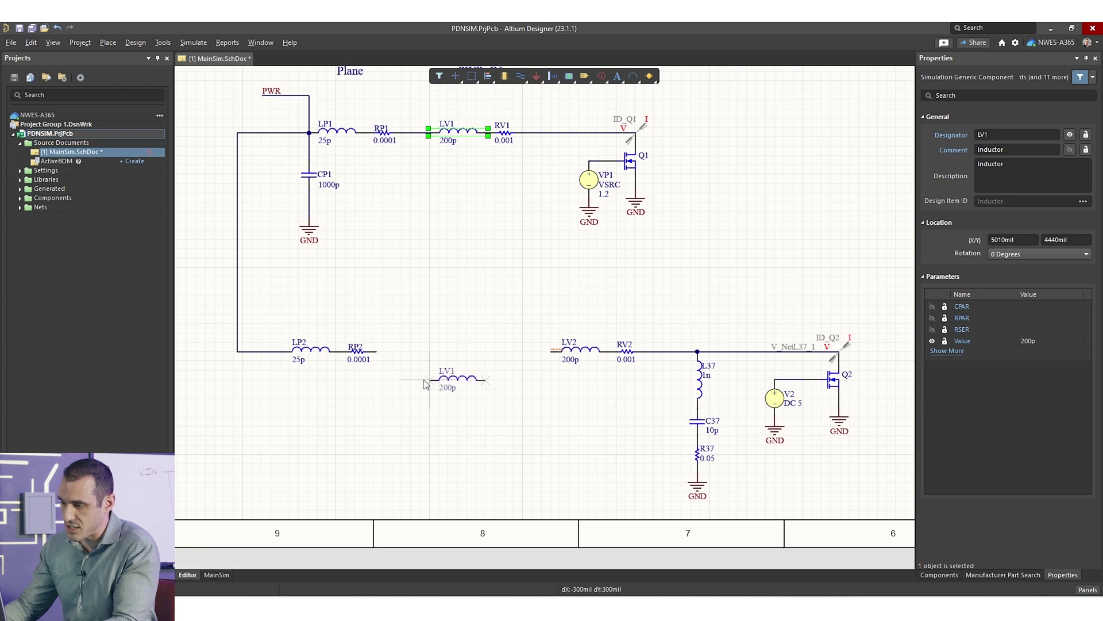
pyautogui.click(435, 359)
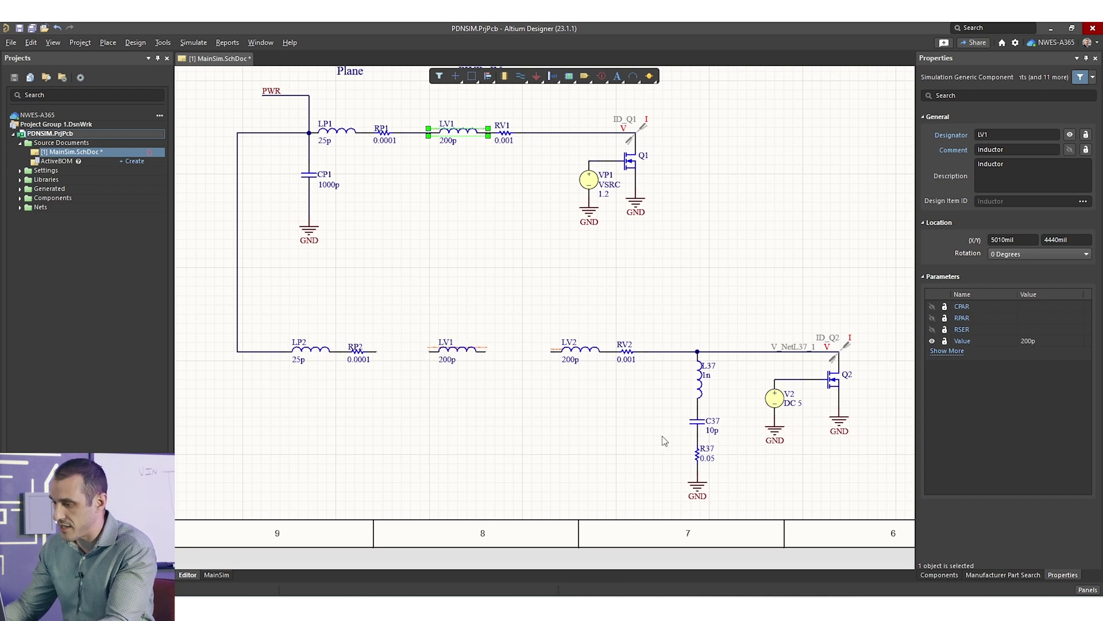
# Place copies of capacitor C37 and its GND port in a vertical line below the gap between the new inductor and LV2.
pyautogui.click(699, 418)
pyautogui.hotkey('ctrl', 'c')
pyautogui.hotkey('ctrl', 'v')
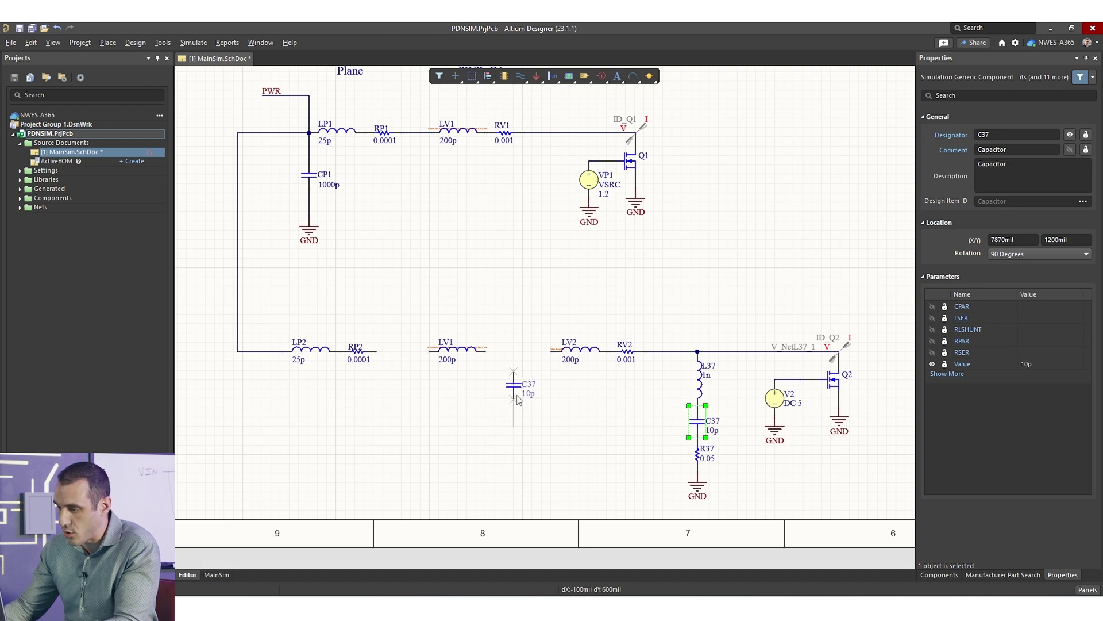
pyautogui.click(516, 395)
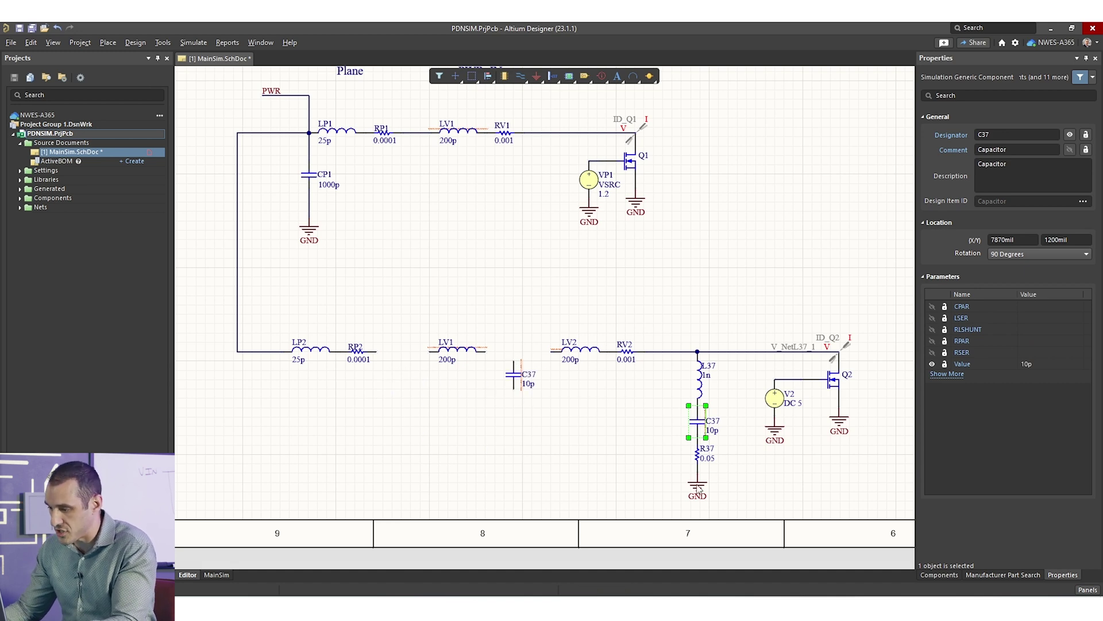
pyautogui.click(697, 489)
pyautogui.hotkey('ctrl', 'c')
pyautogui.hotkey('ctrl', 'v')
pyautogui.click(513, 418)
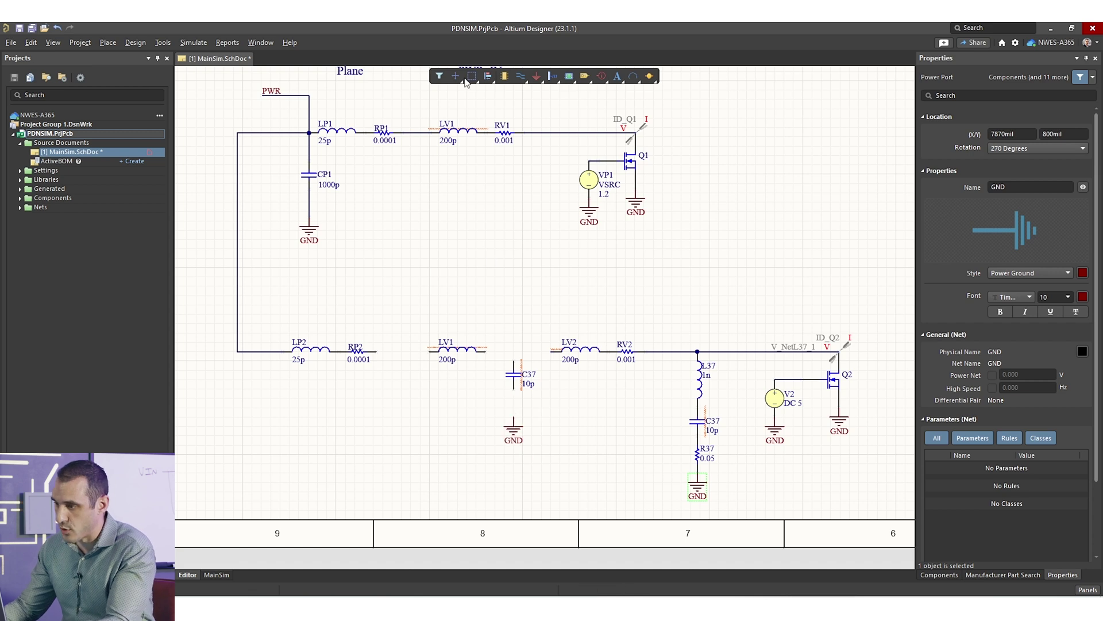
# Wire the new inductor to RP2 and LV2, joining the new capacitor's upper end to the line between the inductors.
pyautogui.click(518, 77)
pyautogui.click(485, 351)
pyautogui.click(553, 351)
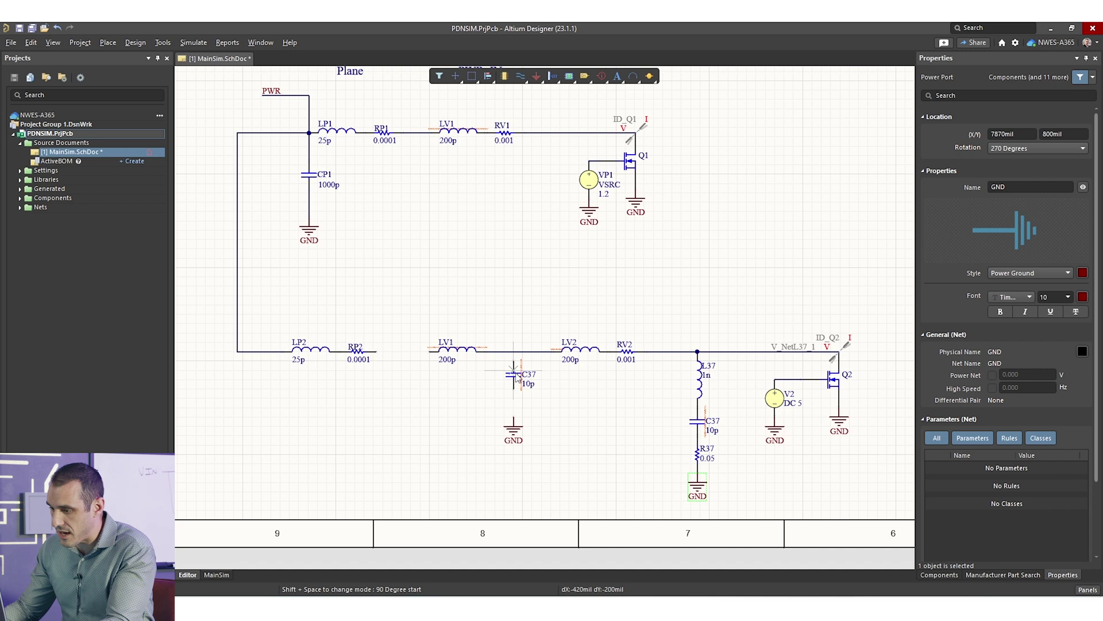
pyautogui.click(513, 360)
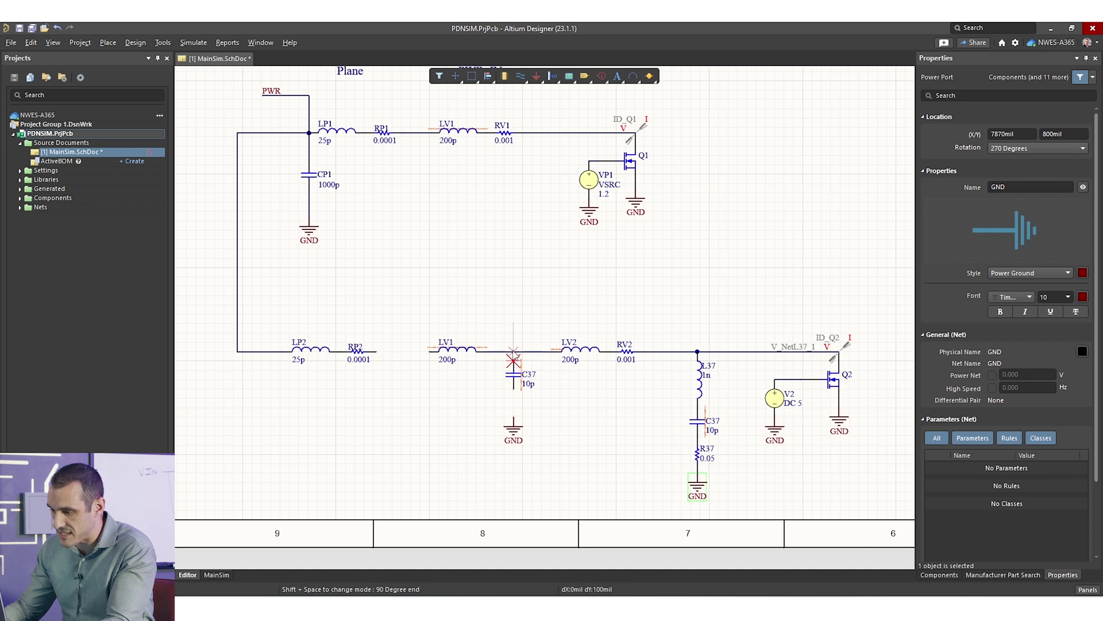
pyautogui.click(430, 352)
pyautogui.click(377, 351)
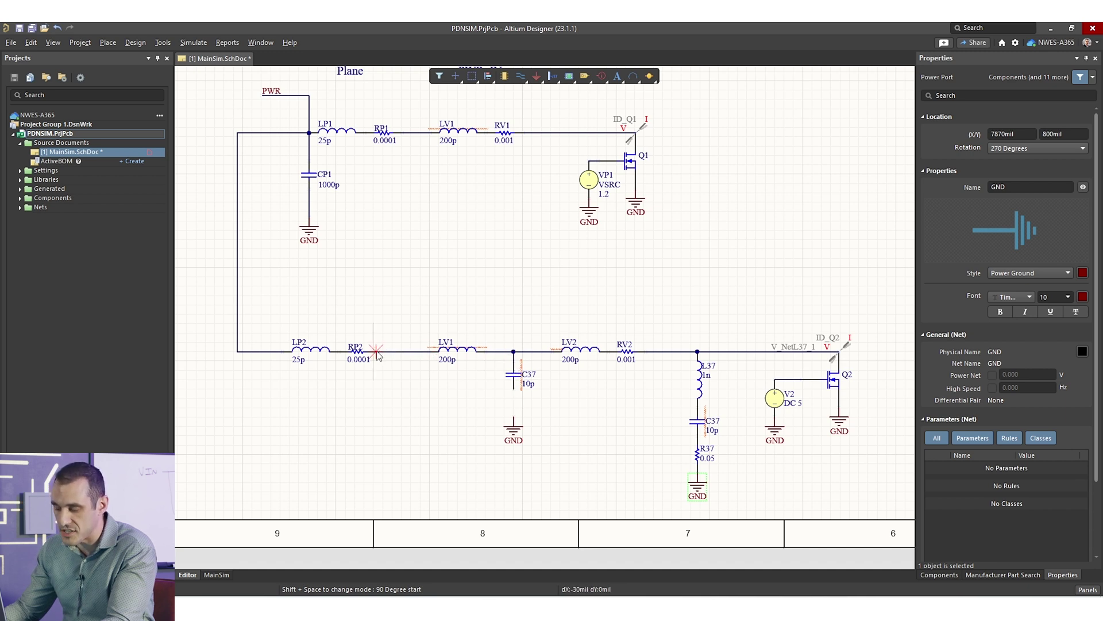
pyautogui.press('Escape')
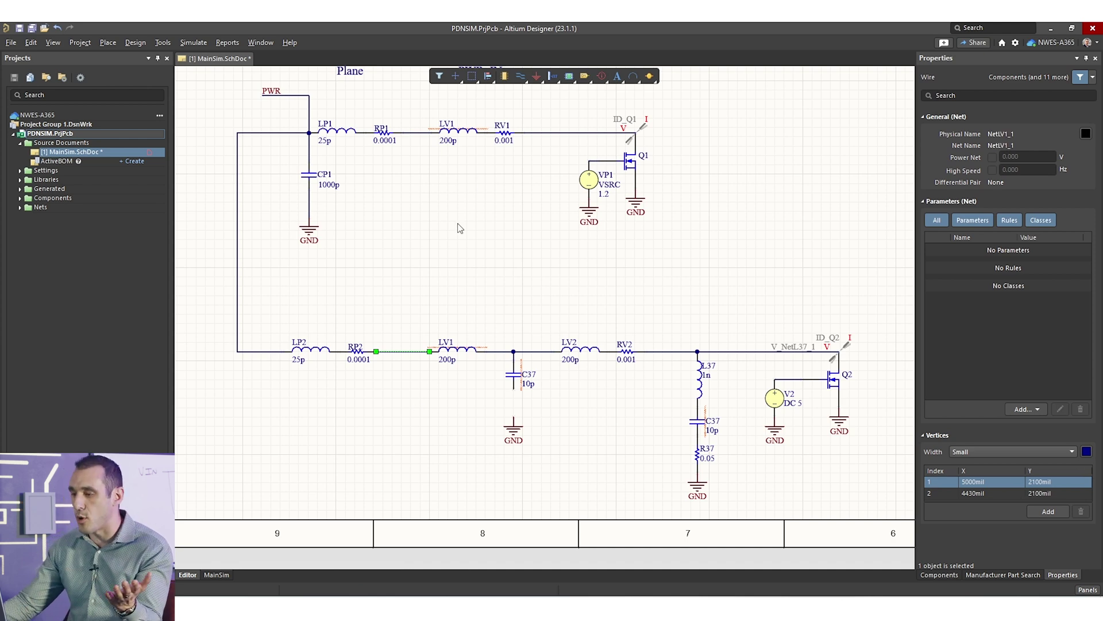
# Wire the new capacitor's lower end to the GND port beneath it.
pyautogui.click(520, 76)
pyautogui.click(513, 389)
pyautogui.click(515, 417)
pyautogui.press('Escape')
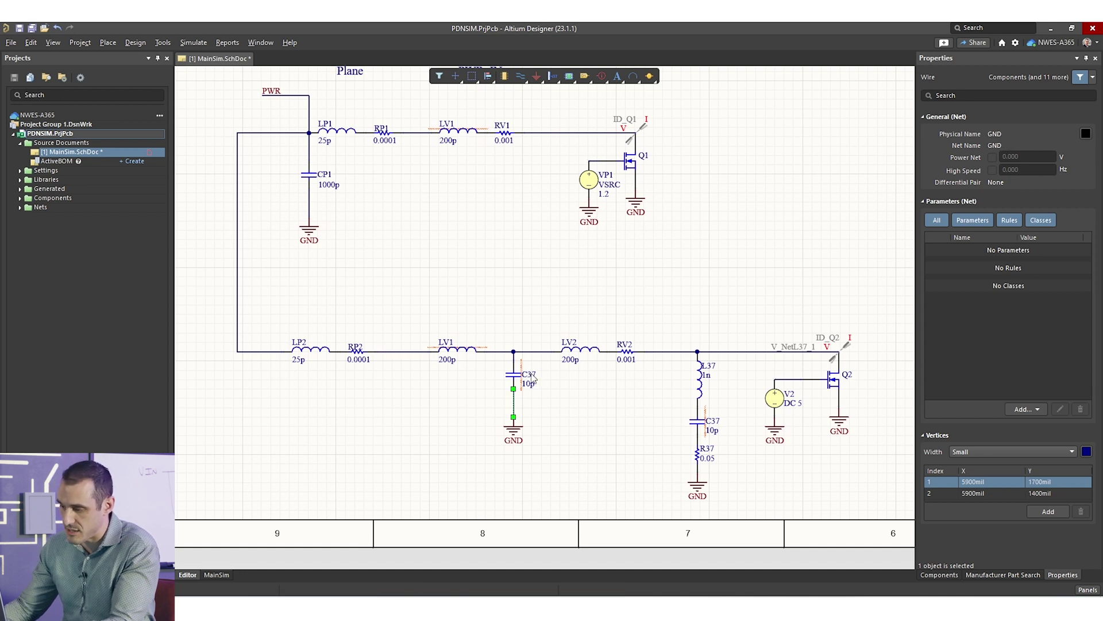
# Set the new shunt capacitor's value to 10n and the new series inductor's value to 500n.
pyautogui.click(528, 384)
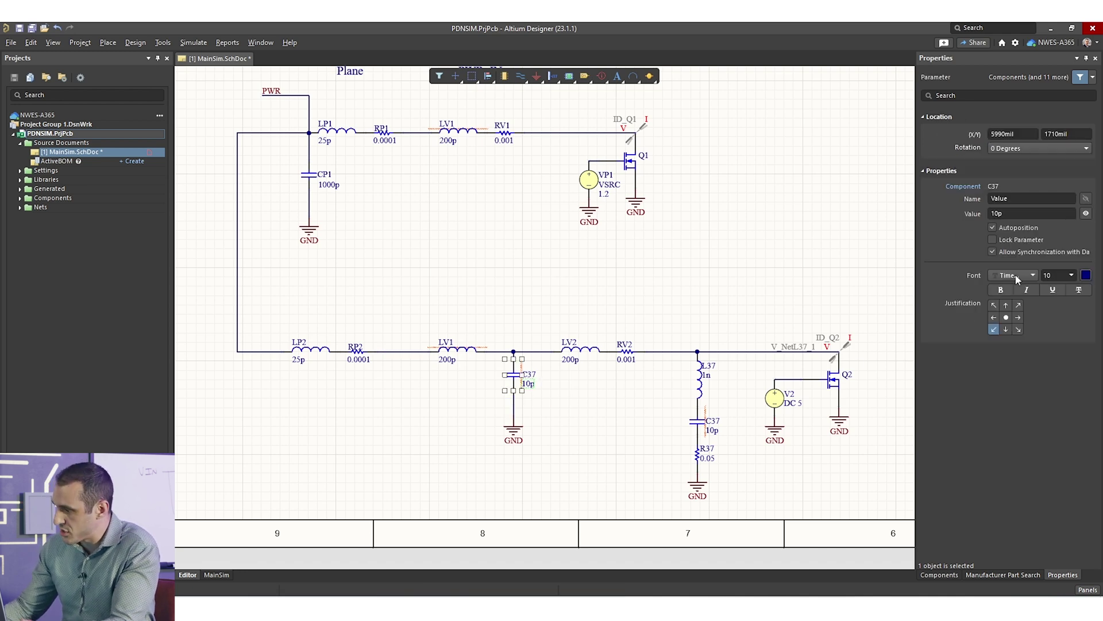
pyautogui.click(1027, 216)
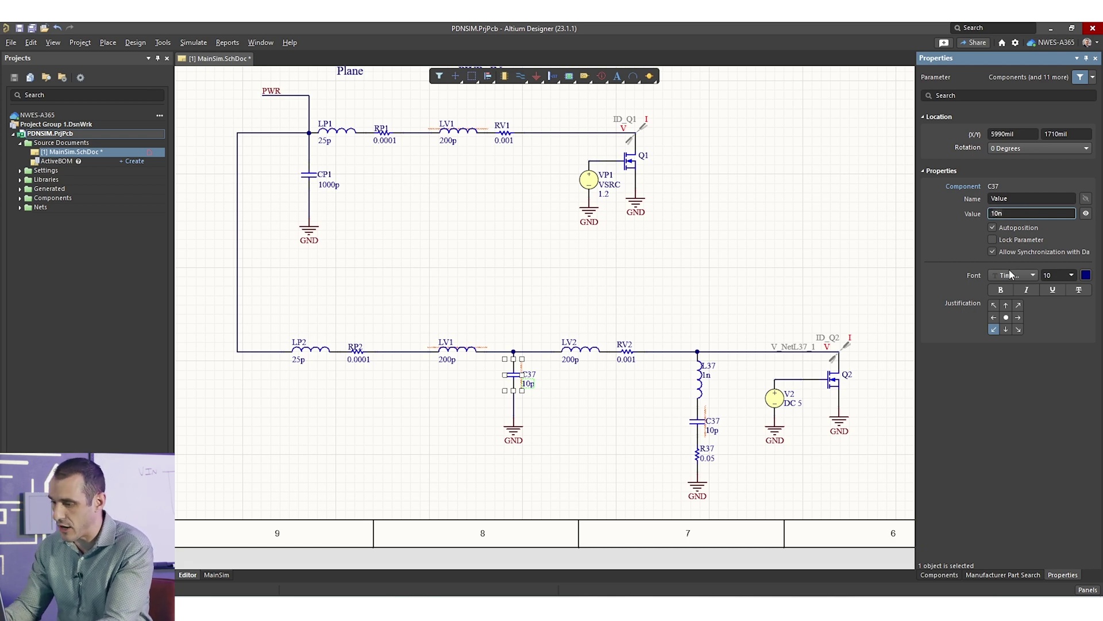
pyautogui.click(446, 361)
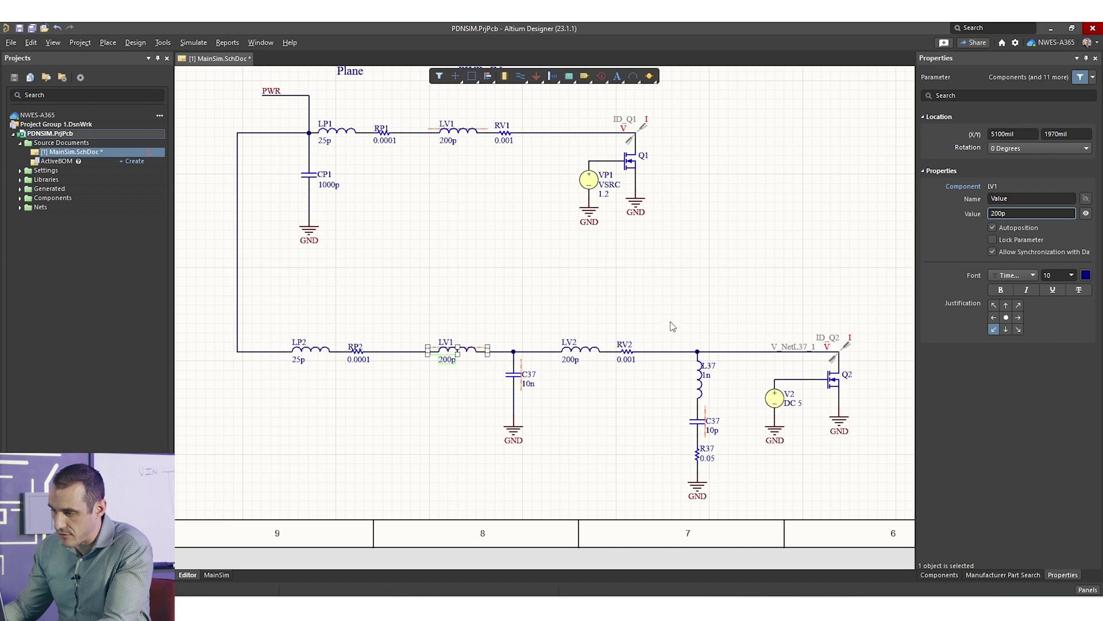
pyautogui.click(1036, 213)
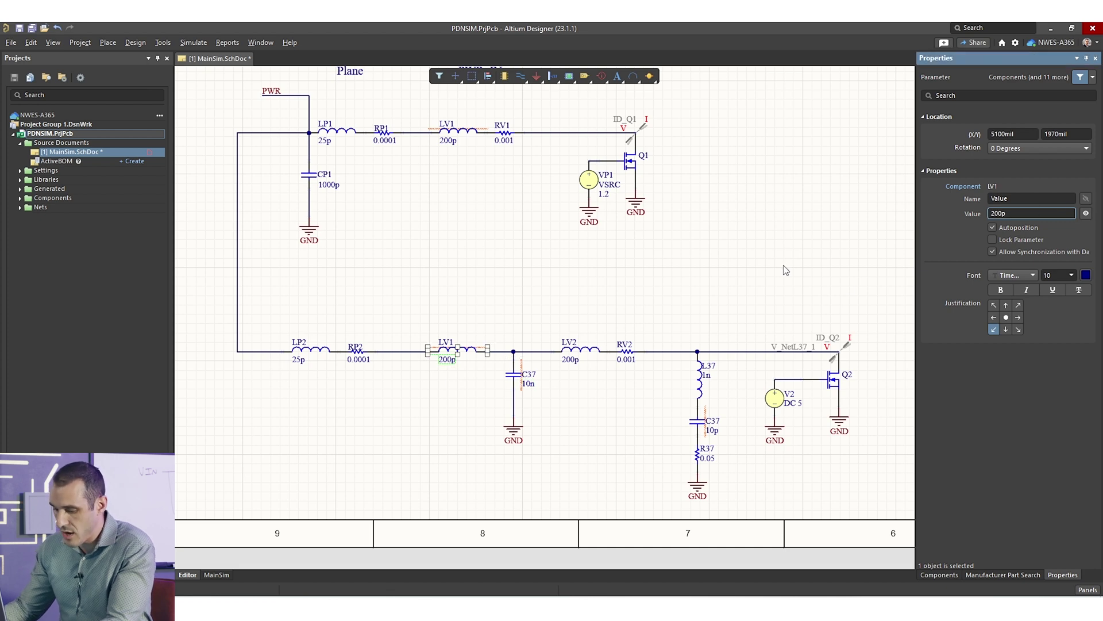
pyautogui.hotkey('ctrl', 'a')
pyautogui.write('1')
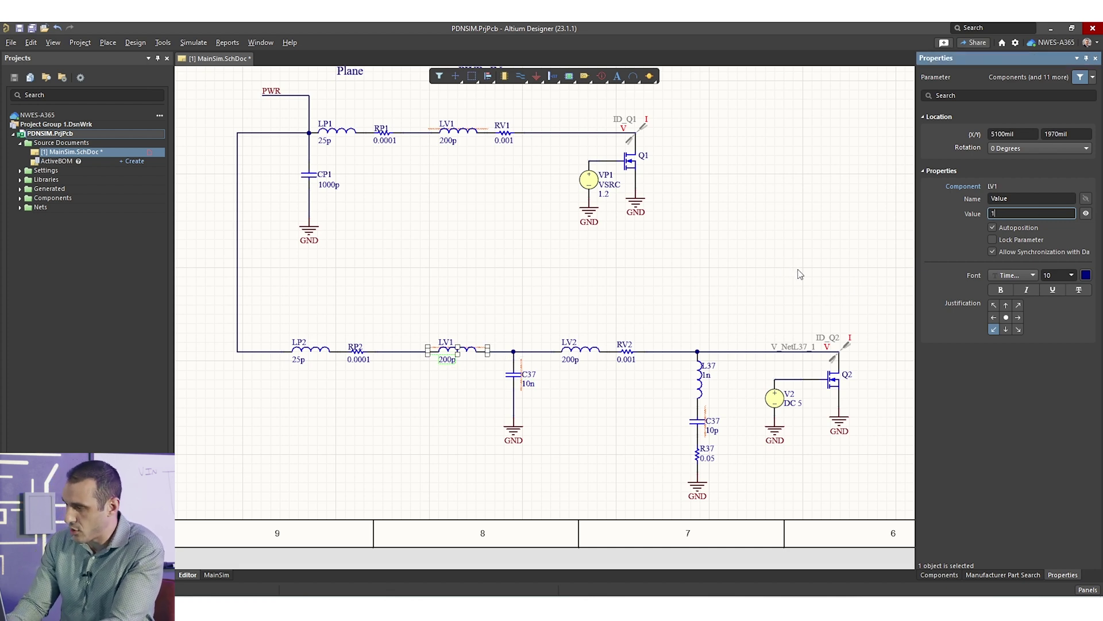
pyautogui.write('00n')
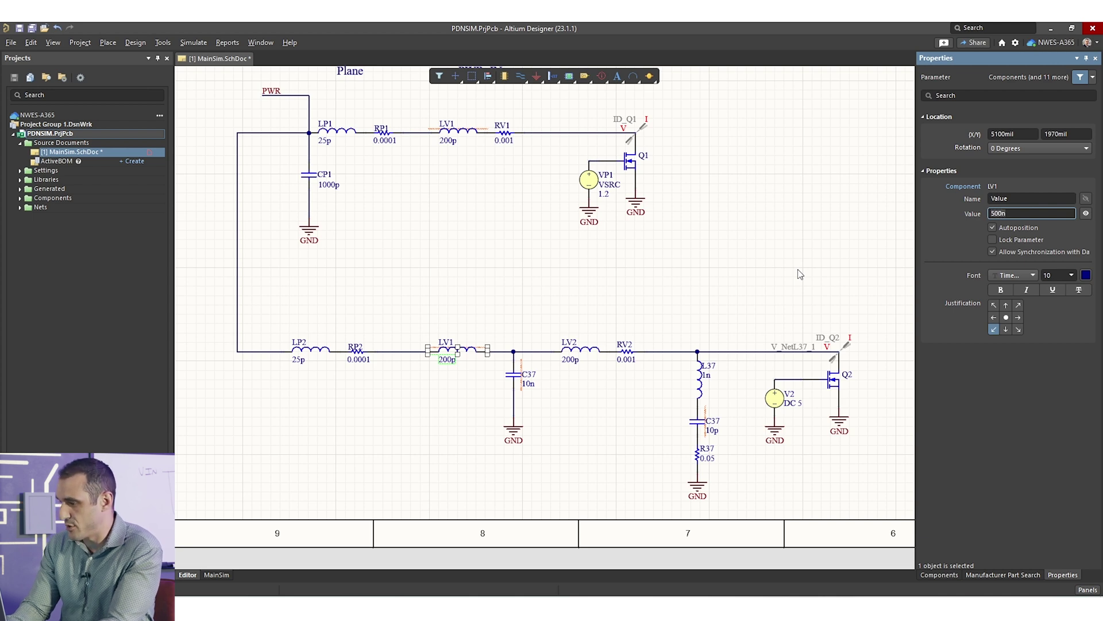
pyautogui.click(558, 271)
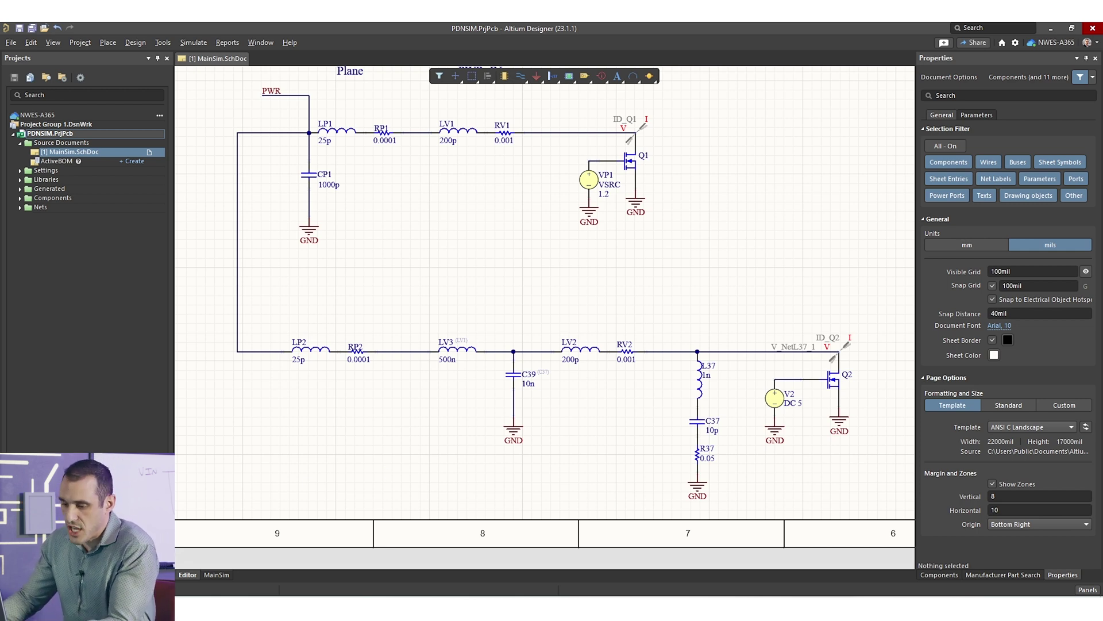
# Open the Simulation Dashboard and review the stimulus parameters of the regulator's VIN source.
pyautogui.click(69, 574)
pyautogui.moveTo(207, 423); pyautogui.dragTo(326, 521, button='right')
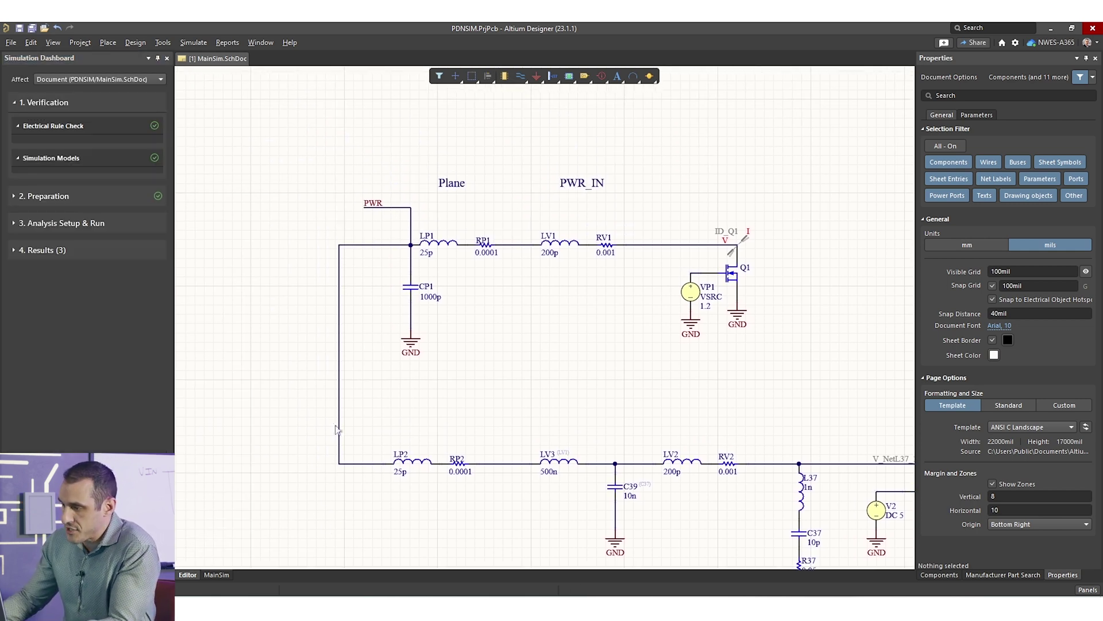
pyautogui.moveTo(256, 161); pyautogui.dragTo(435, 444, button='right')
pyautogui.moveTo(357, 207); pyautogui.dragTo(309, 285, button='right')
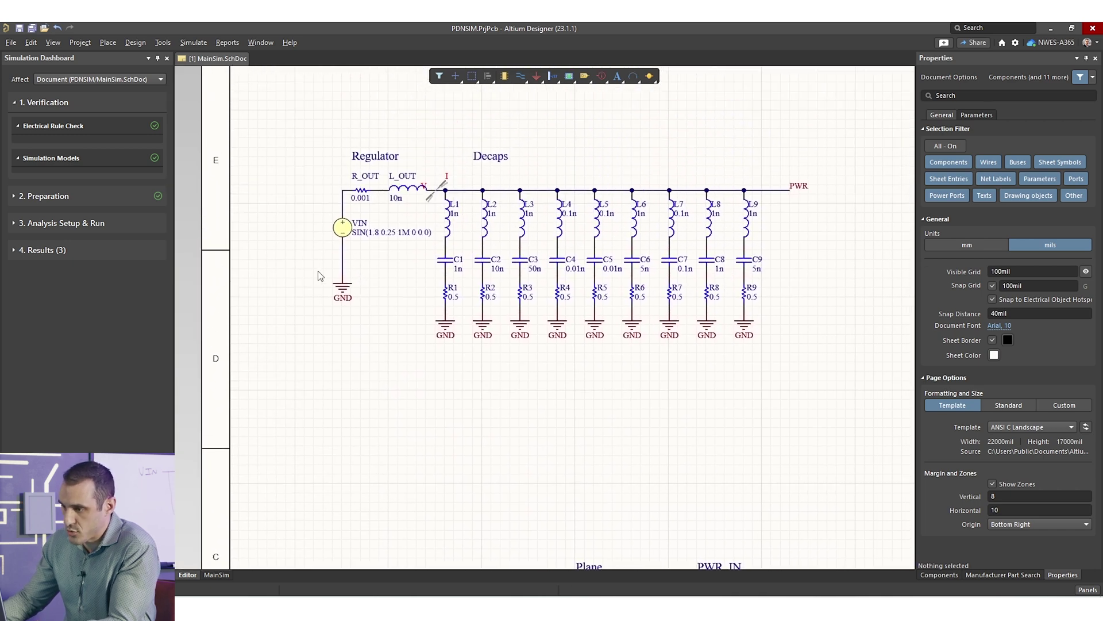
pyautogui.moveTo(343, 233); pyautogui.dragTo(374, 189, button='right')
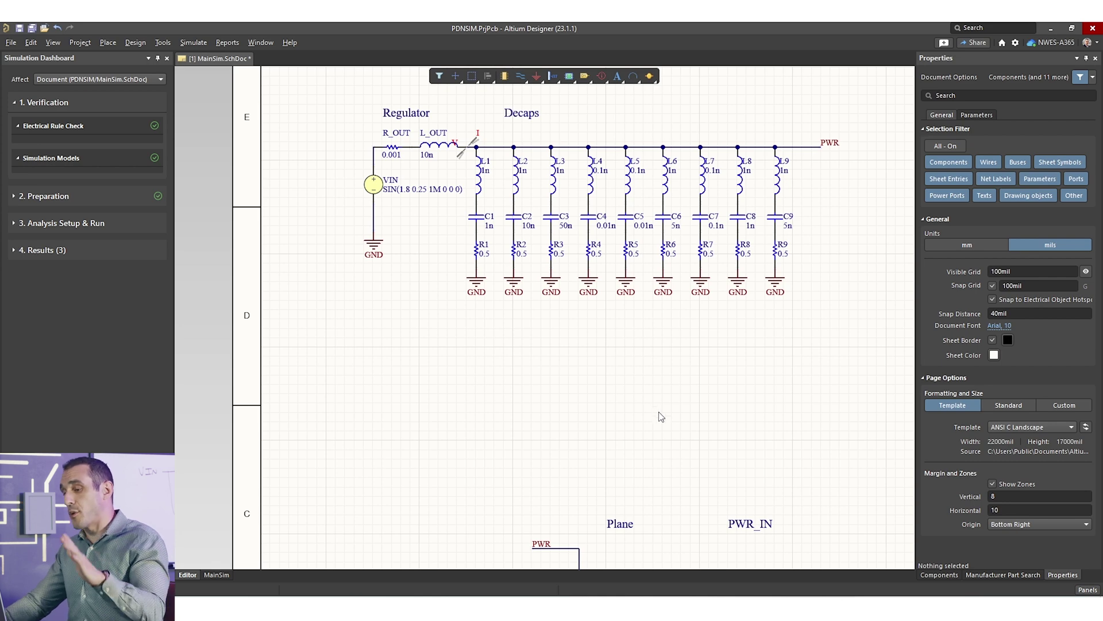
pyautogui.click(375, 197)
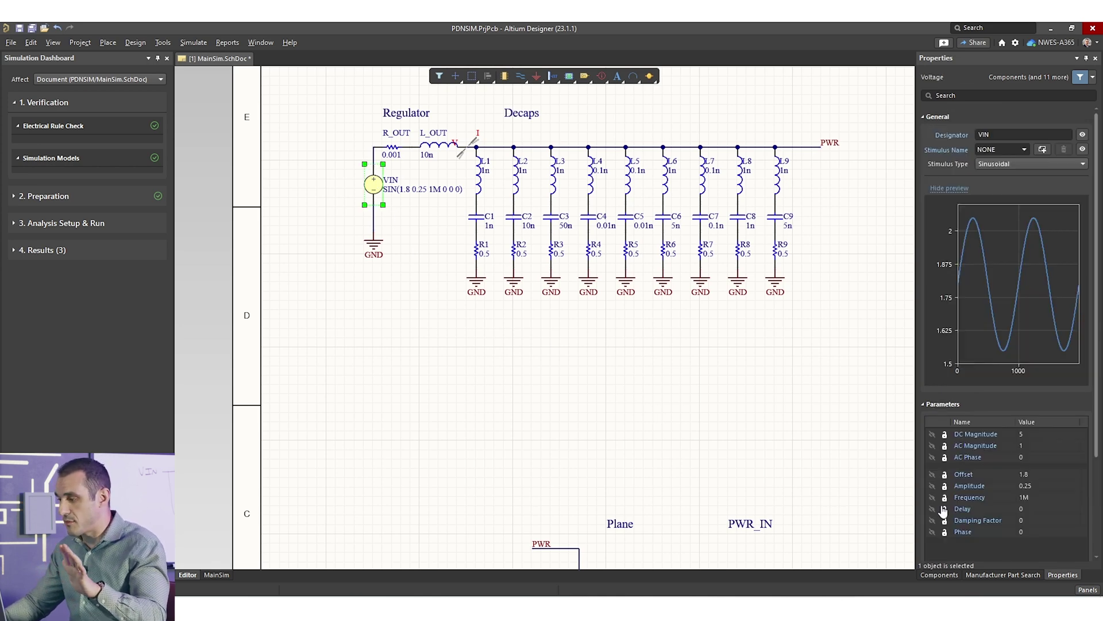
# Review the stimulus settings of the gate sources VP1 at Q1 and V2 at Q2.
pyautogui.moveTo(717, 465); pyautogui.dragTo(598, 465, button='right')
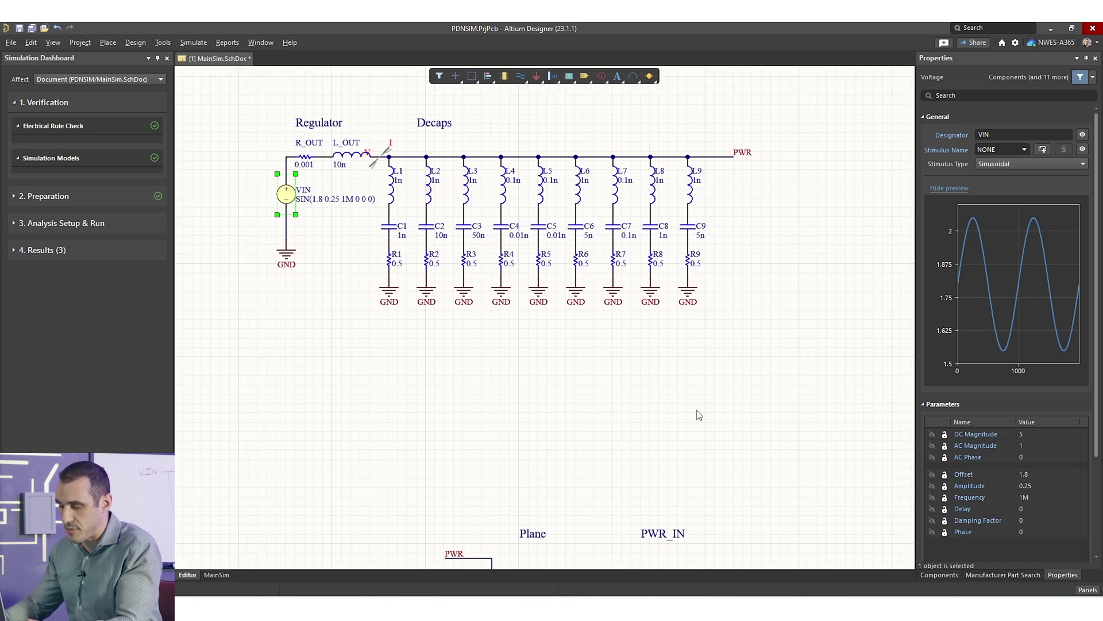
pyautogui.click(793, 515)
pyautogui.moveTo(793, 515); pyautogui.dragTo(527, 229, button='right')
pyautogui.moveTo(454, 396); pyautogui.dragTo(741, 287, button='right')
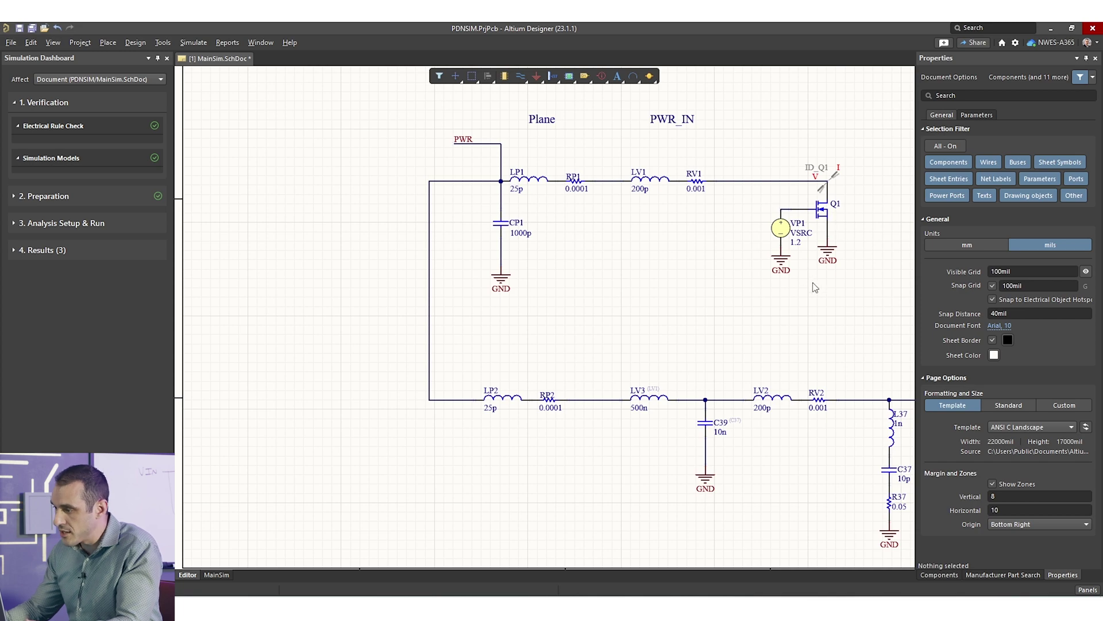
pyautogui.click(782, 230)
pyautogui.click(722, 315)
pyautogui.moveTo(790, 417); pyautogui.dragTo(610, 489, button='right')
pyautogui.moveTo(622, 434); pyautogui.dragTo(455, 352, button='right')
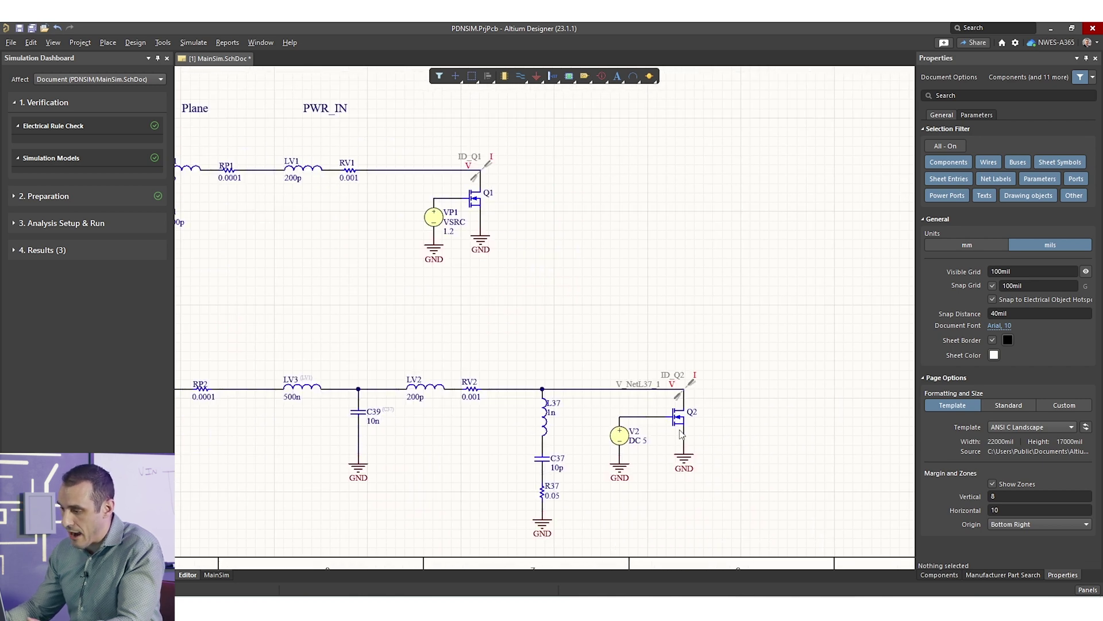
pyautogui.click(624, 439)
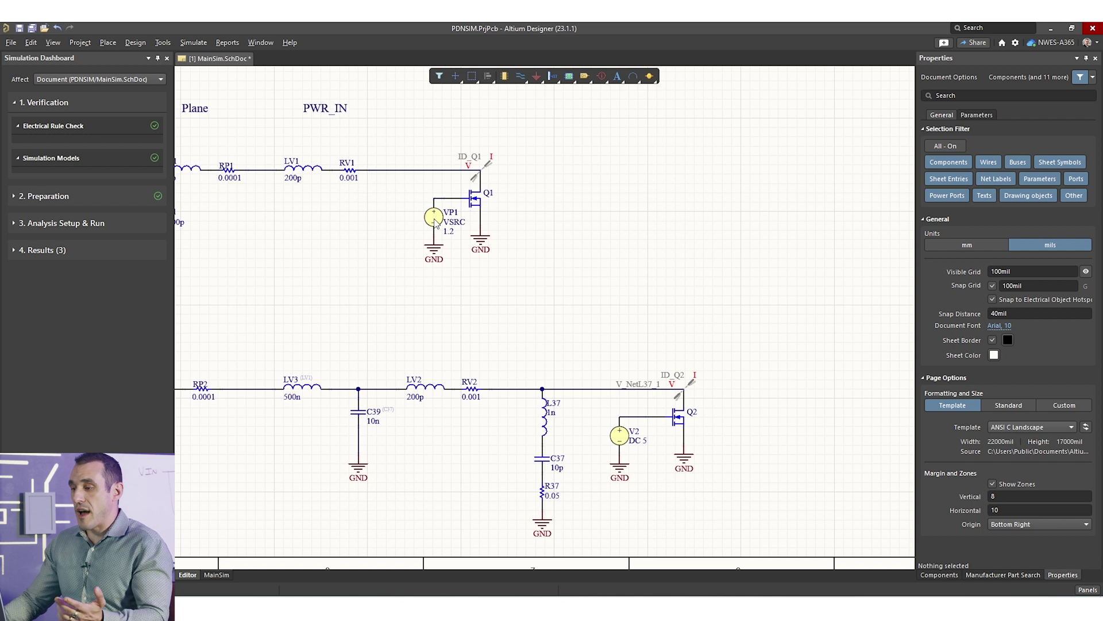
pyautogui.click(435, 223)
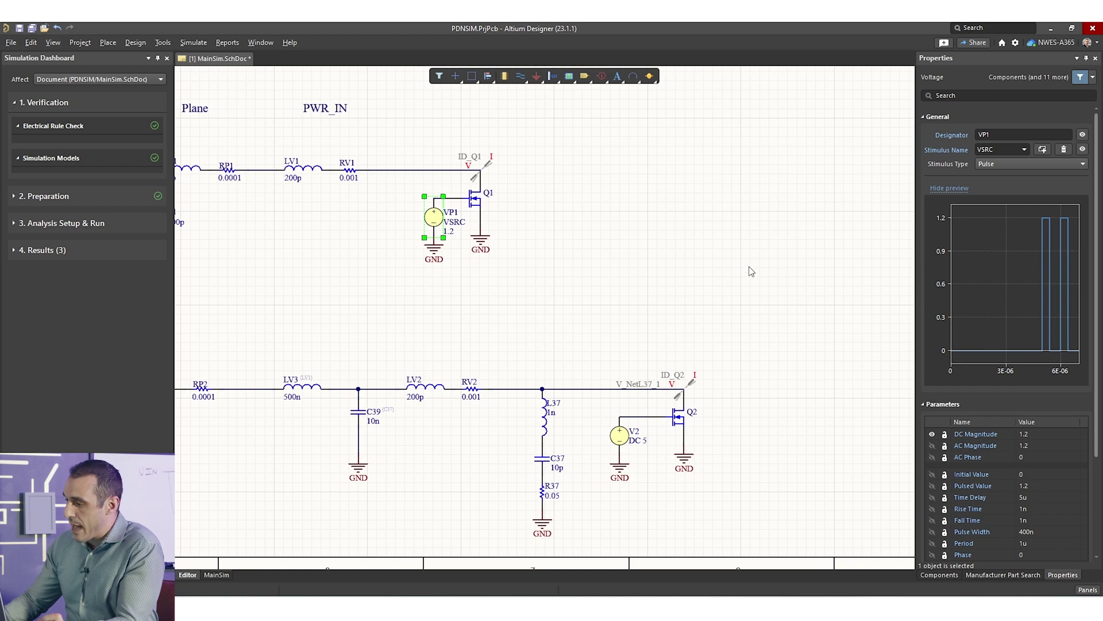
# Look over the whole schematic, from the regulator and decap bank to the plane sections and the Q1 and Q2 load branches.
pyautogui.moveTo(332, 226); pyautogui.dragTo(636, 473, button='right')
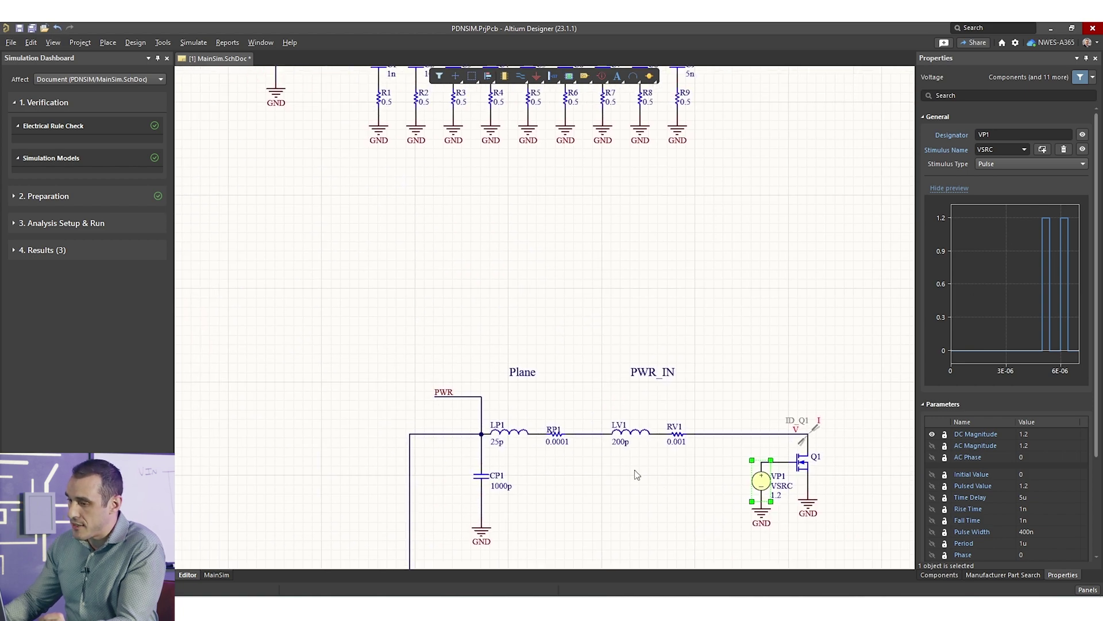
pyautogui.moveTo(296, 183); pyautogui.dragTo(567, 463, button='right')
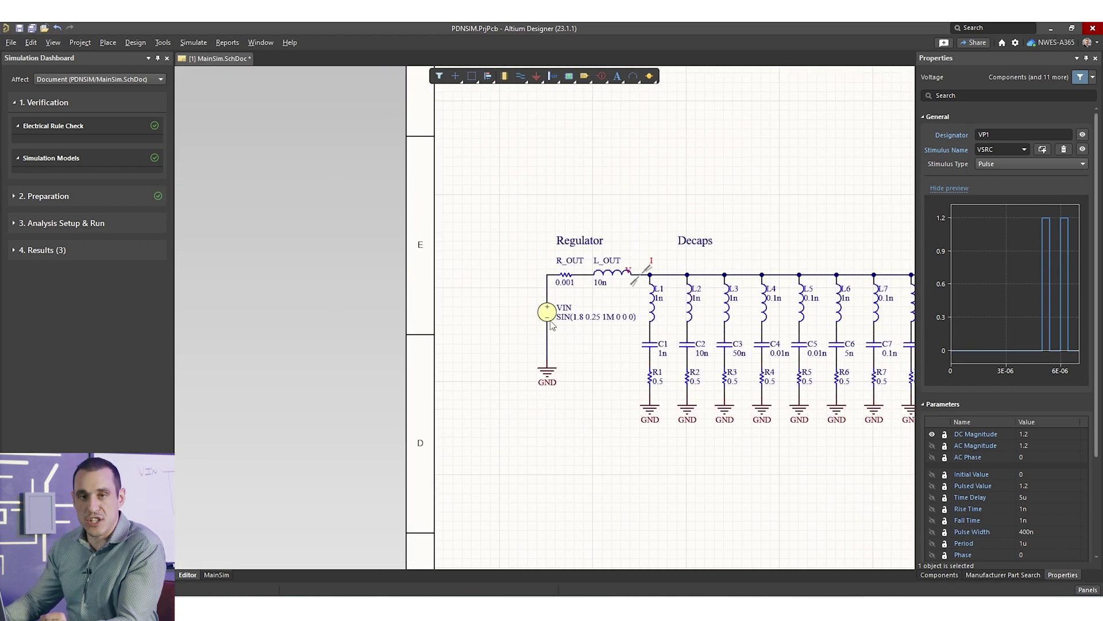
pyautogui.moveTo(570, 376); pyautogui.dragTo(451, 323, button='right')
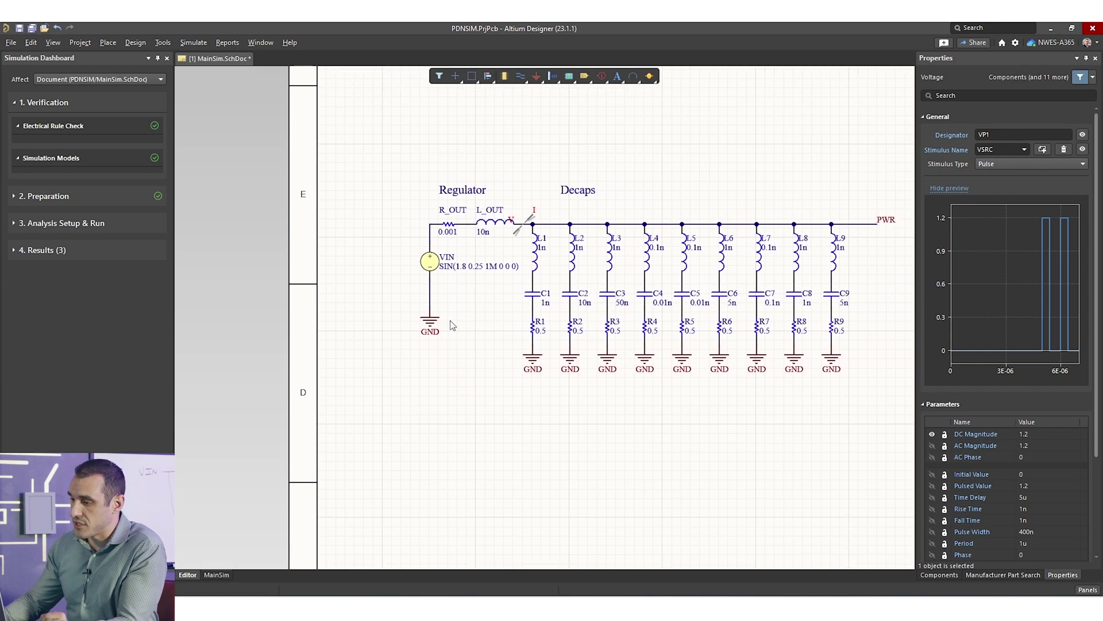
pyautogui.moveTo(575, 415); pyautogui.dragTo(393, 273, button='right')
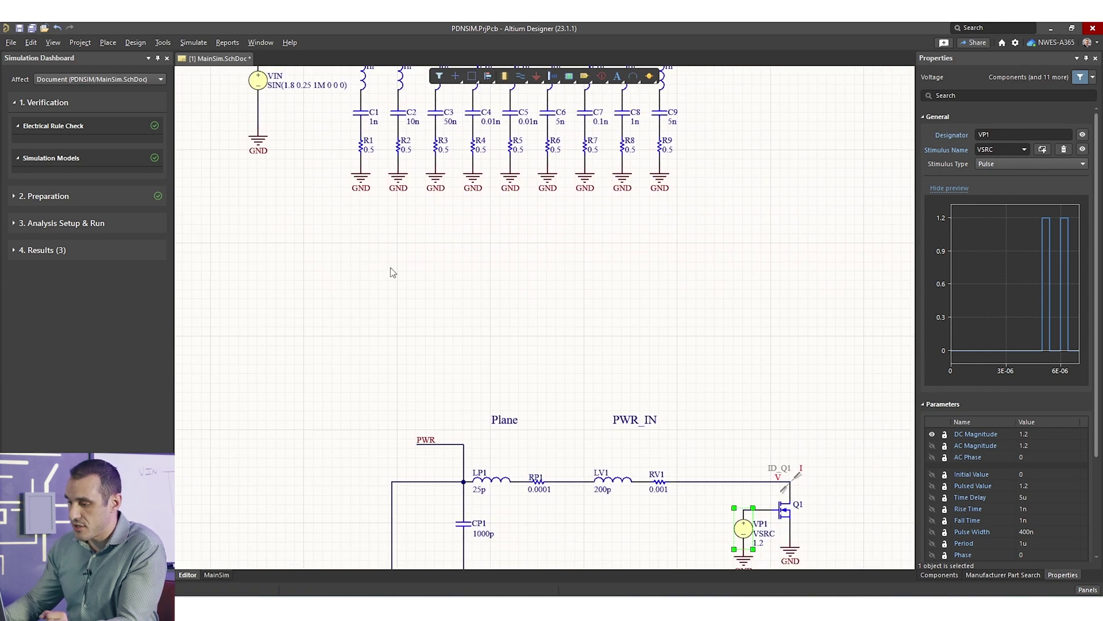
pyautogui.moveTo(417, 538); pyautogui.dragTo(403, 330, button='right')
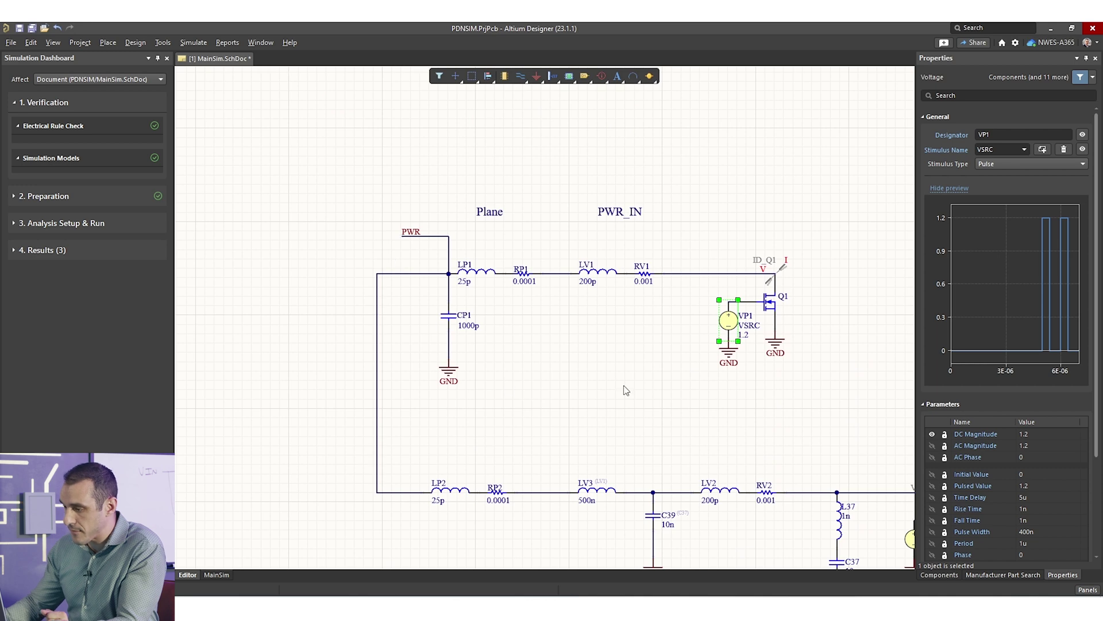
pyautogui.moveTo(670, 433); pyautogui.dragTo(520, 343, button='right')
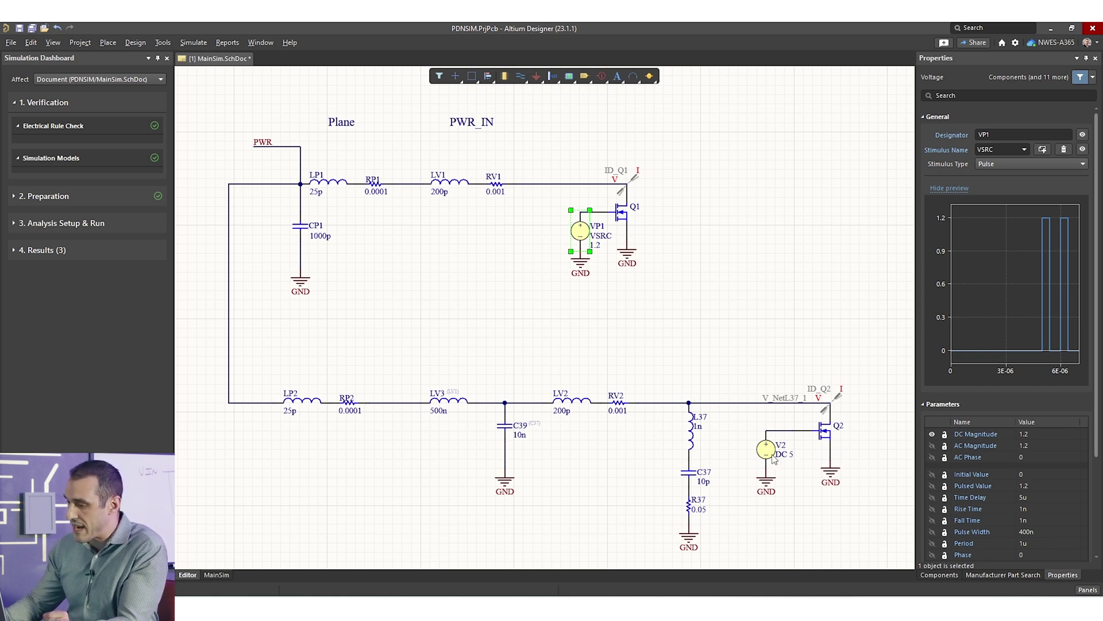
pyautogui.click(712, 328)
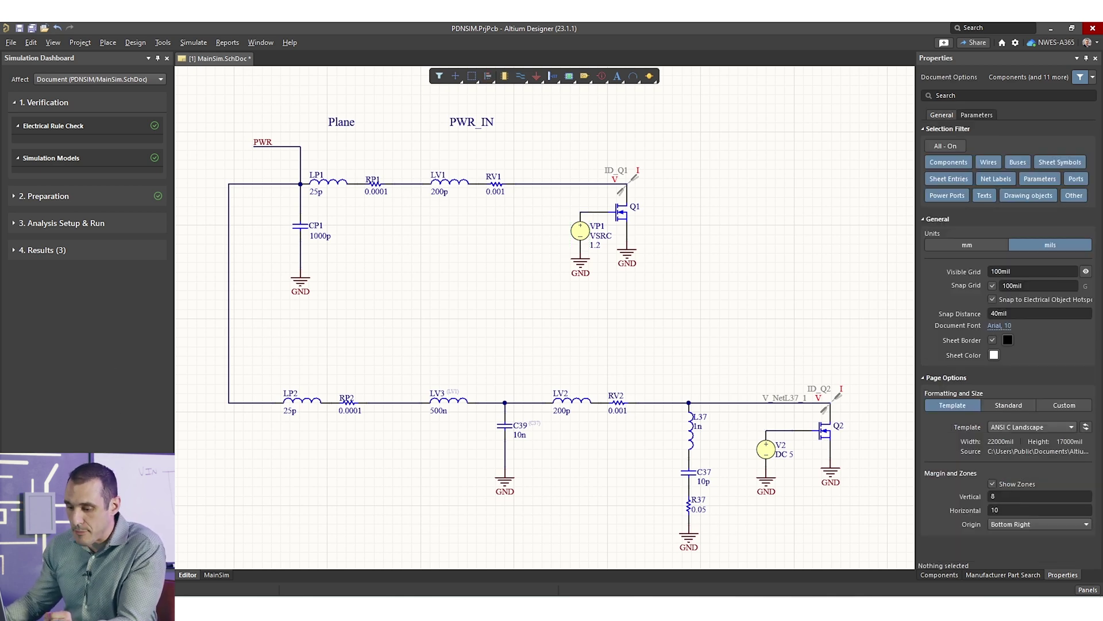
# Recheck the stimulus settings of the regulator's VIN source.
pyautogui.click(61, 223)
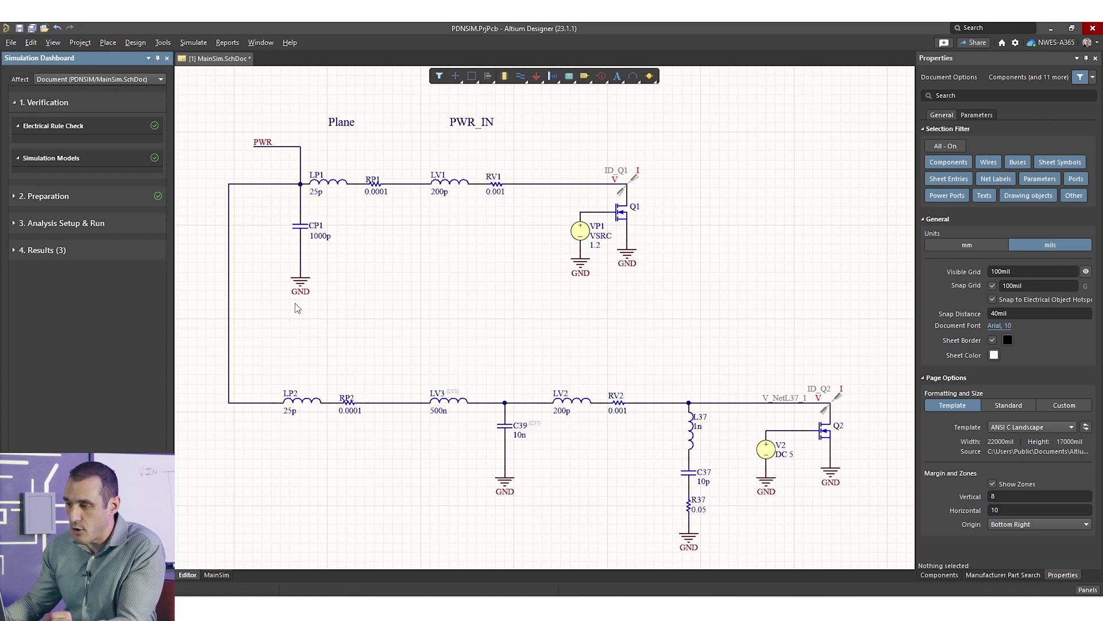
pyautogui.moveTo(310, 329); pyautogui.dragTo(653, 506, button='right')
pyautogui.moveTo(475, 192); pyautogui.dragTo(415, 493, button='right')
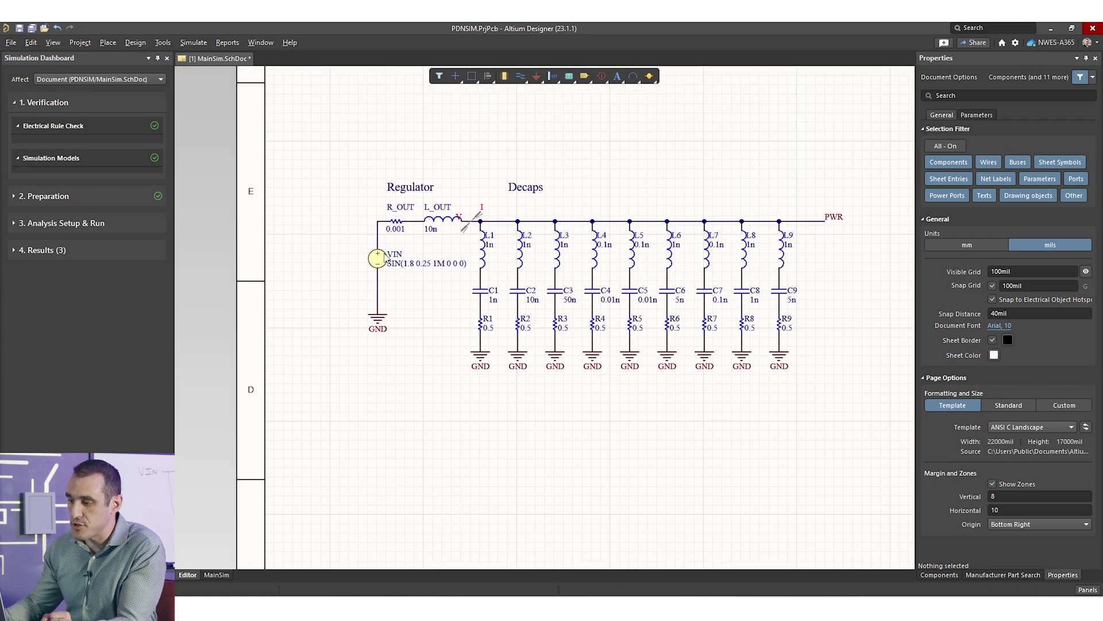
pyautogui.click(379, 263)
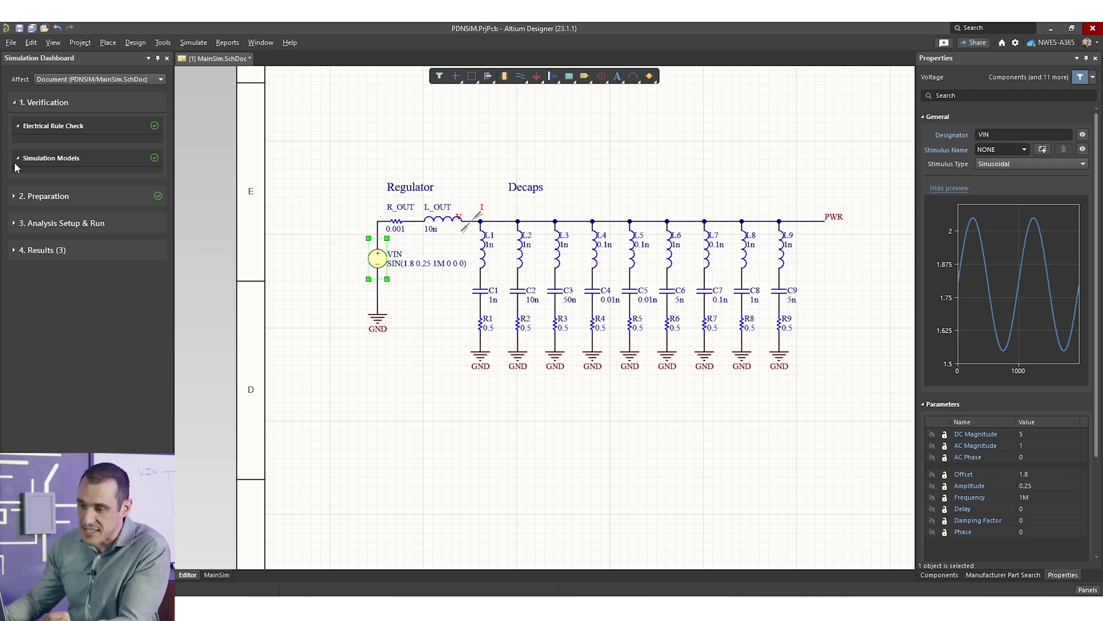
# Run the transient analysis to 15u with a 10n step and fit the resulting plot to the document.
pyautogui.click(15, 224)
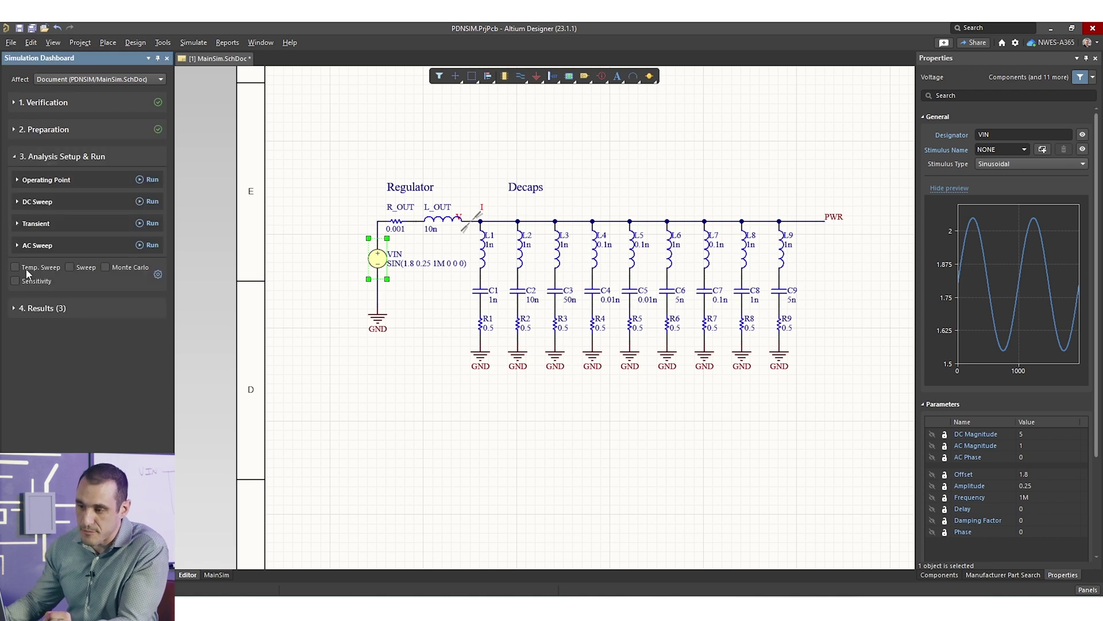
pyautogui.click(38, 226)
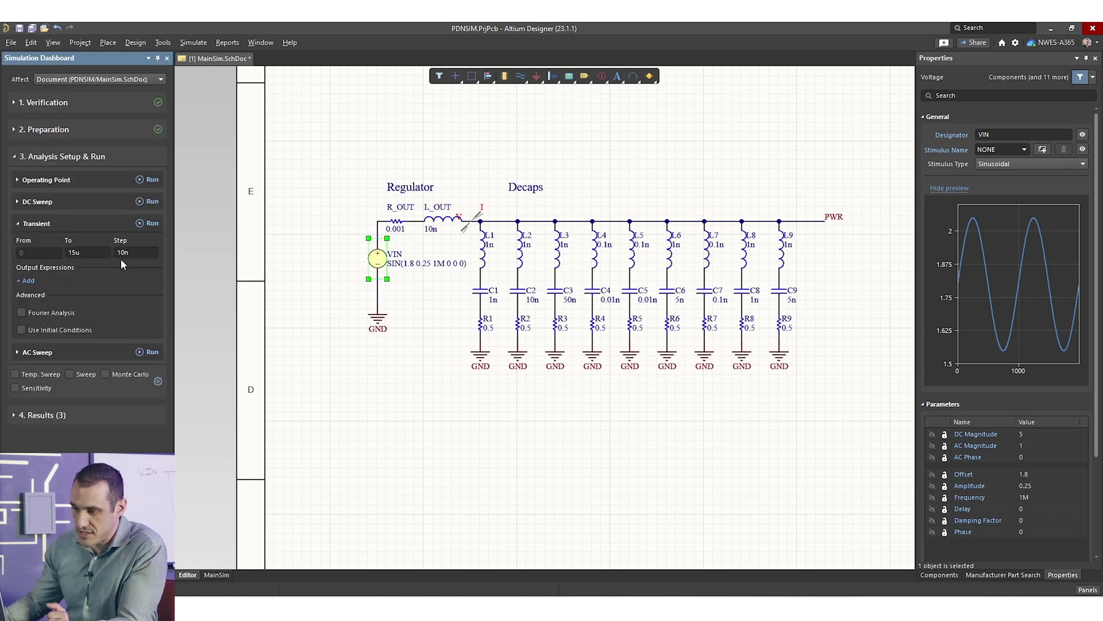
pyautogui.click(97, 253)
pyautogui.click(95, 252)
pyautogui.click(148, 225)
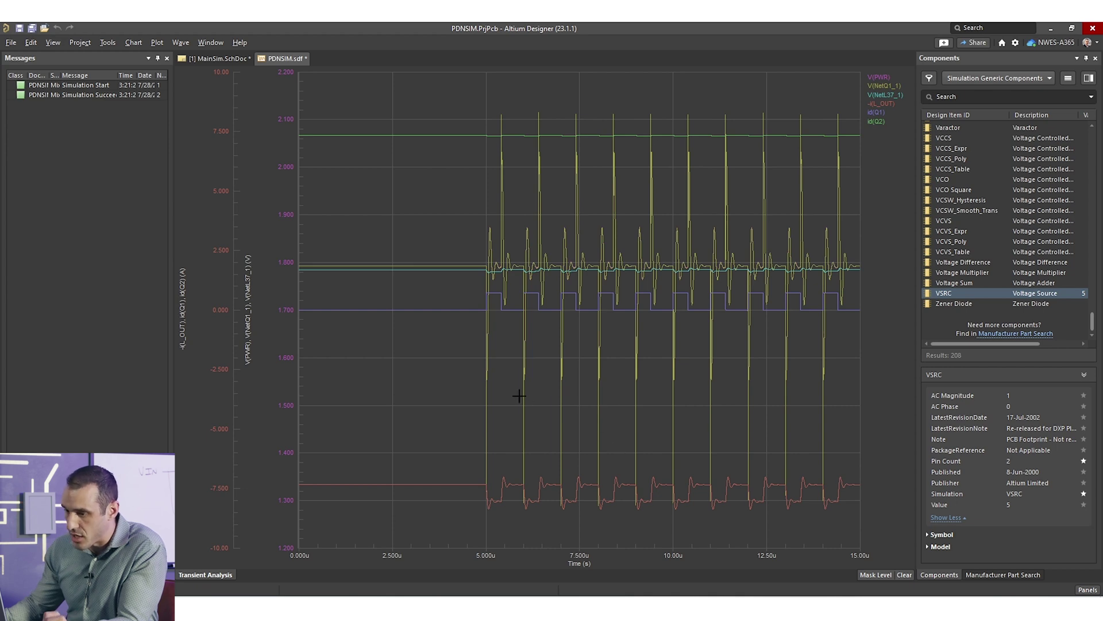
pyautogui.rightClick(438, 242)
pyautogui.click(460, 293)
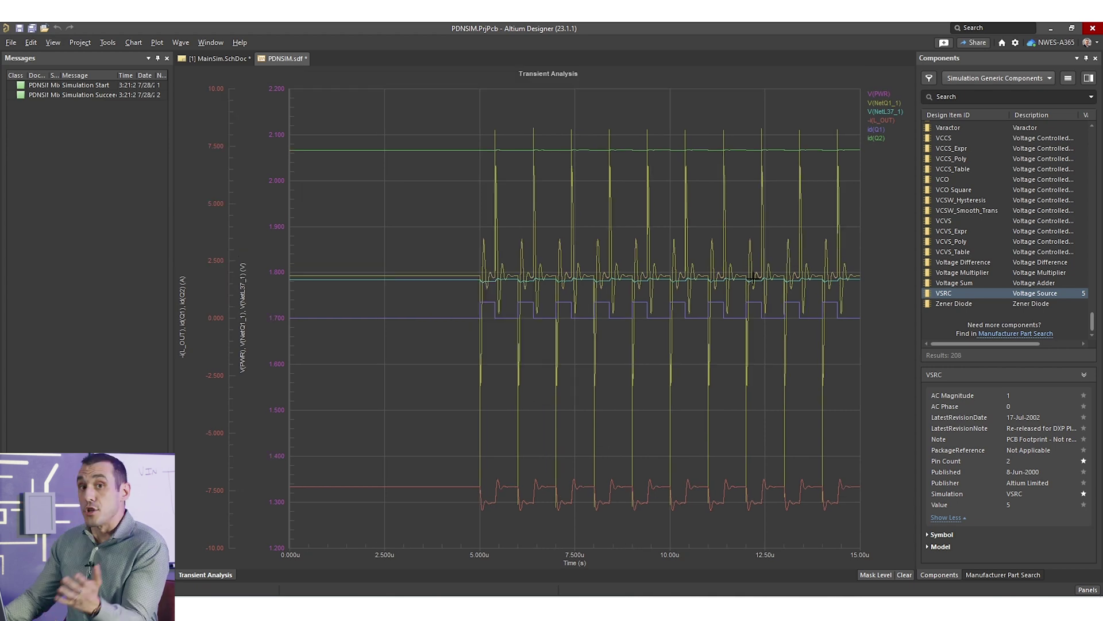
# Read the voltage and current probe values at Q2 in the schematic.
pyautogui.click(207, 63)
pyautogui.moveTo(654, 447); pyautogui.dragTo(341, 211, button='right')
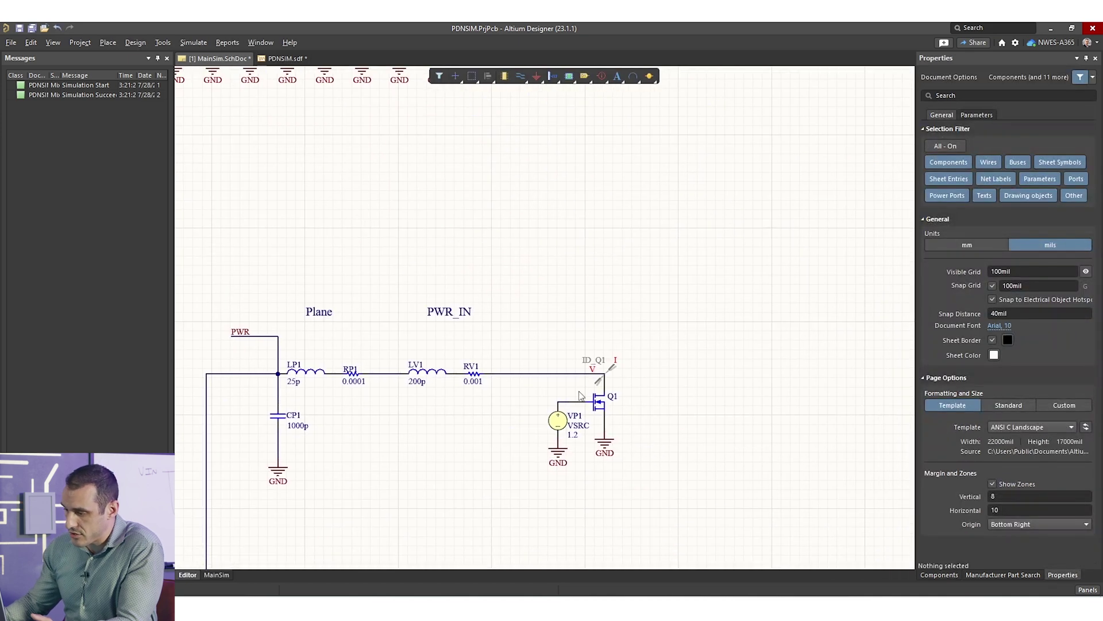
pyautogui.moveTo(685, 439); pyautogui.dragTo(581, 184, button='right')
pyautogui.keyDown('ctrl'); pyautogui.scroll(8, 756, 351); pyautogui.keyUp('ctrl')
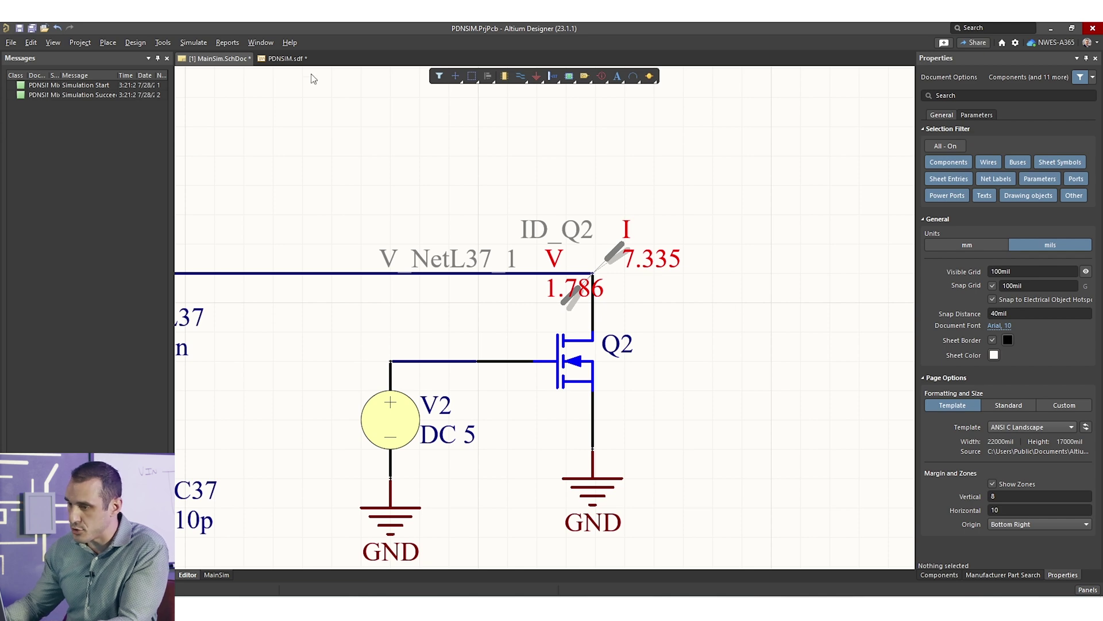
# Isolate the V(NetL37_1) waveform in PDNSIM.sdf and magnify its flat portion before the pulses begin.
pyautogui.click(285, 58)
pyautogui.click(882, 112)
pyautogui.keyDown('ctrl'); pyautogui.scroll(4, 345, 273); pyautogui.keyUp('ctrl')
pyautogui.rightClick(460, 339)
pyautogui.moveTo(804, 141); pyautogui.dragTo(487, 247)
pyautogui.moveTo(707, 292); pyautogui.dragTo(488, 352)
pyautogui.moveTo(718, 198); pyautogui.dragTo(487, 247)
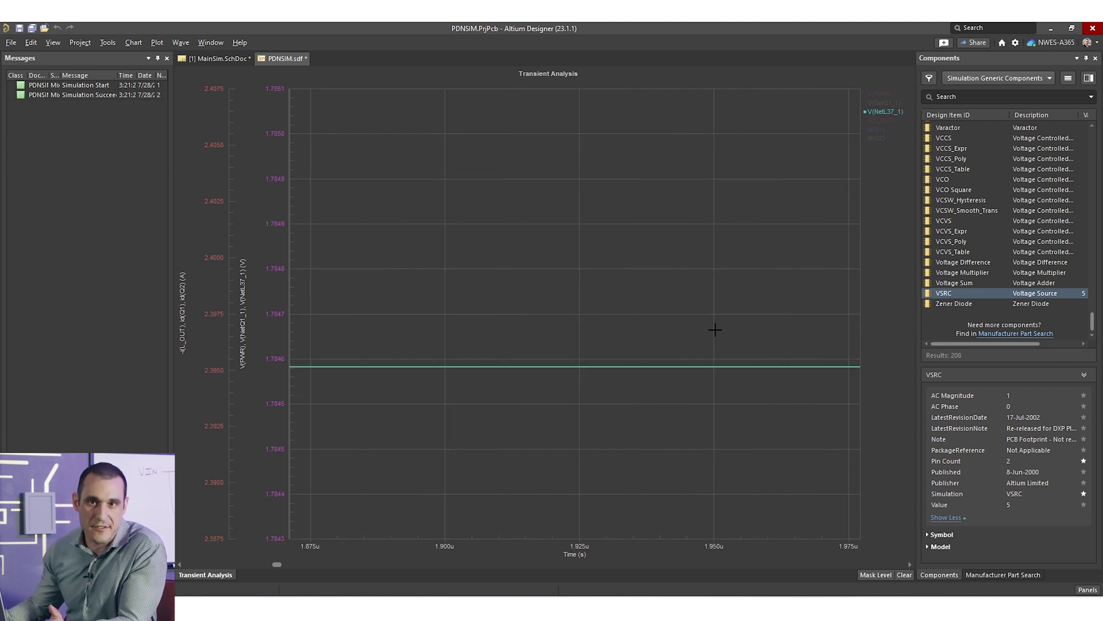
# Fit the whole transient plot again and bring all waveforms back to full visibility.
pyautogui.keyDown('ctrl'); pyautogui.scroll(-6, 550, 313); pyautogui.keyUp('ctrl')
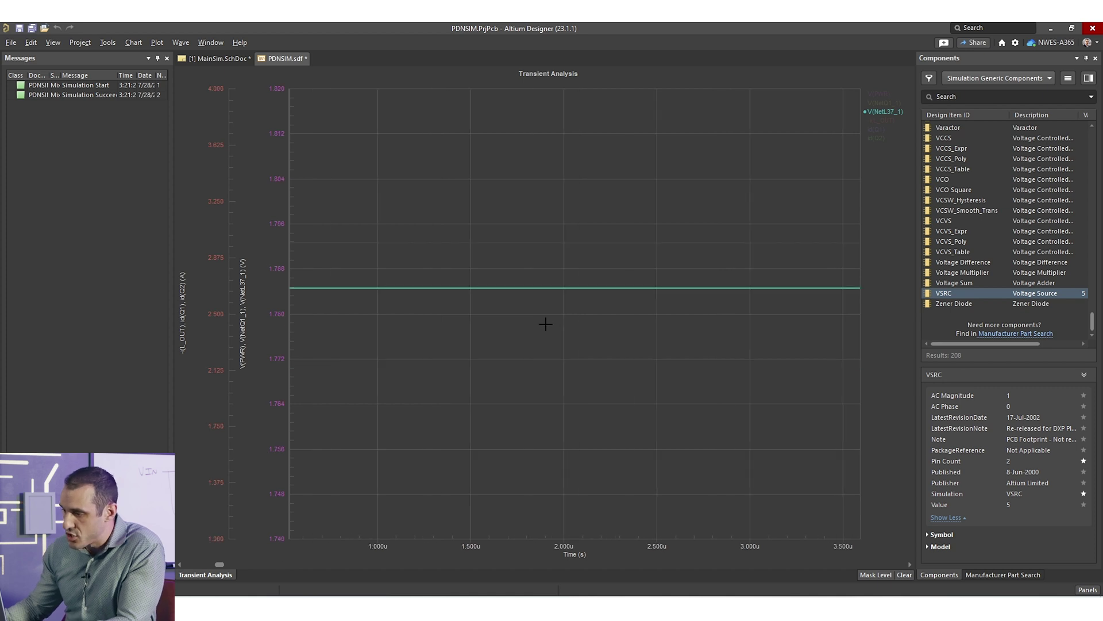
pyautogui.rightClick(687, 286)
pyautogui.click(740, 339)
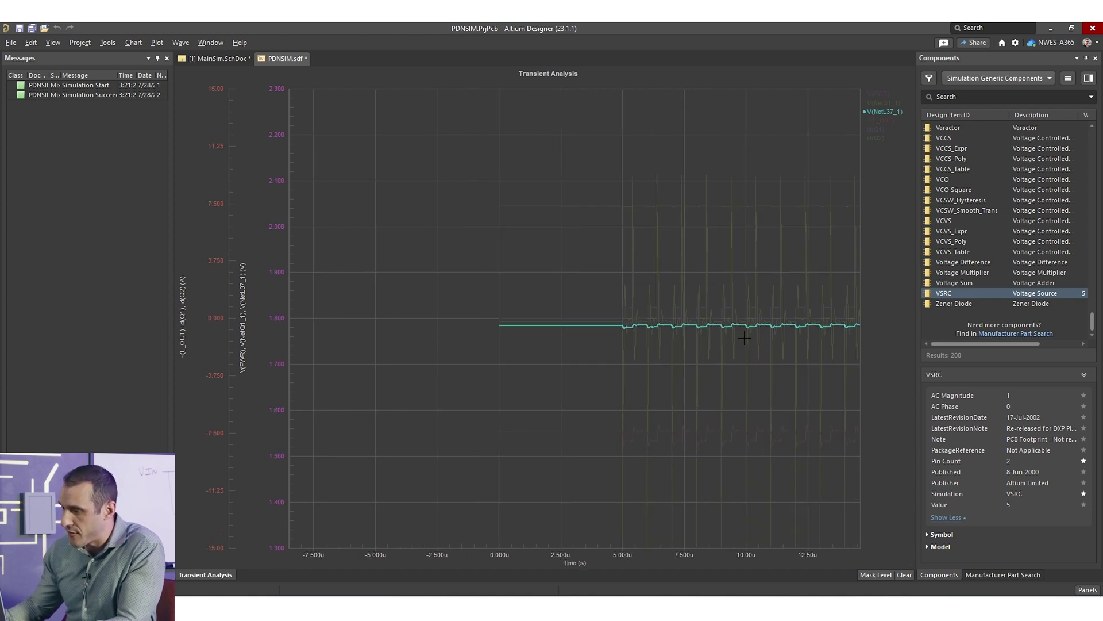
pyautogui.click(882, 111)
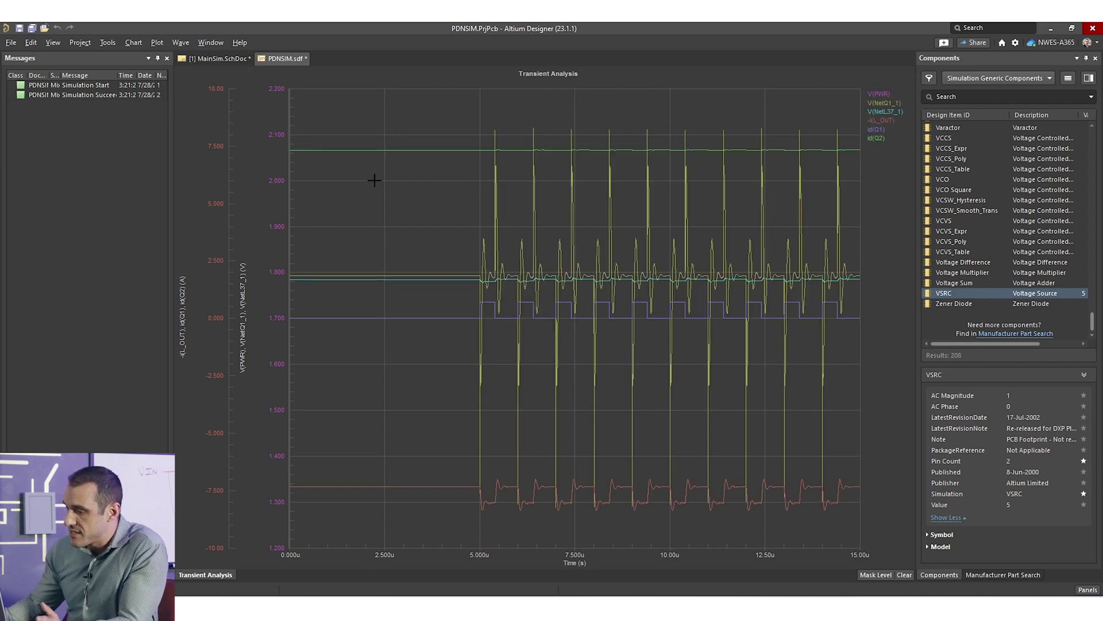
# Return to the schematic and examine it from the Q2 branch back up to the regulator and decaps.
pyautogui.click(218, 58)
pyautogui.moveTo(466, 247); pyautogui.dragTo(643, 258, button='right')
pyautogui.keyDown('ctrl'); pyautogui.scroll(-4, 626, 253); pyautogui.keyUp('ctrl')
pyautogui.moveTo(340, 258); pyautogui.dragTo(701, 452, button='right')
pyautogui.moveTo(658, 304); pyautogui.dragTo(647, 507, button='right')
pyautogui.moveTo(497, 241); pyautogui.dragTo(508, 376, button='right')
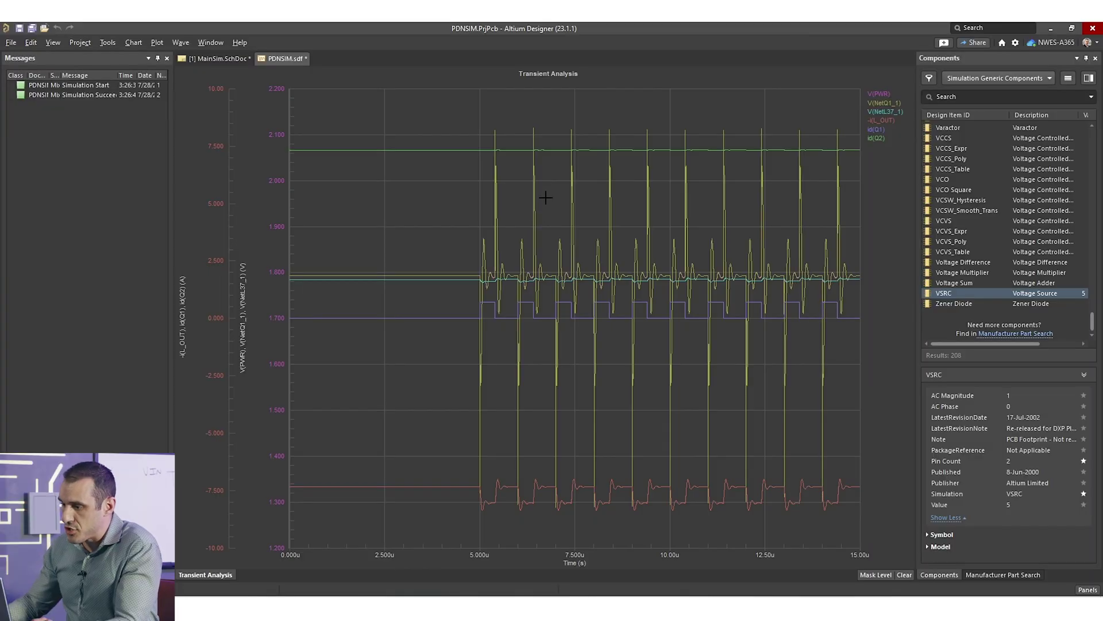
# Magnify the first switching cycle from about 5u to 6.3u and isolate the V(NetQ1_1) waveform.
pyautogui.moveTo(533, 130); pyautogui.dragTo(474, 346)
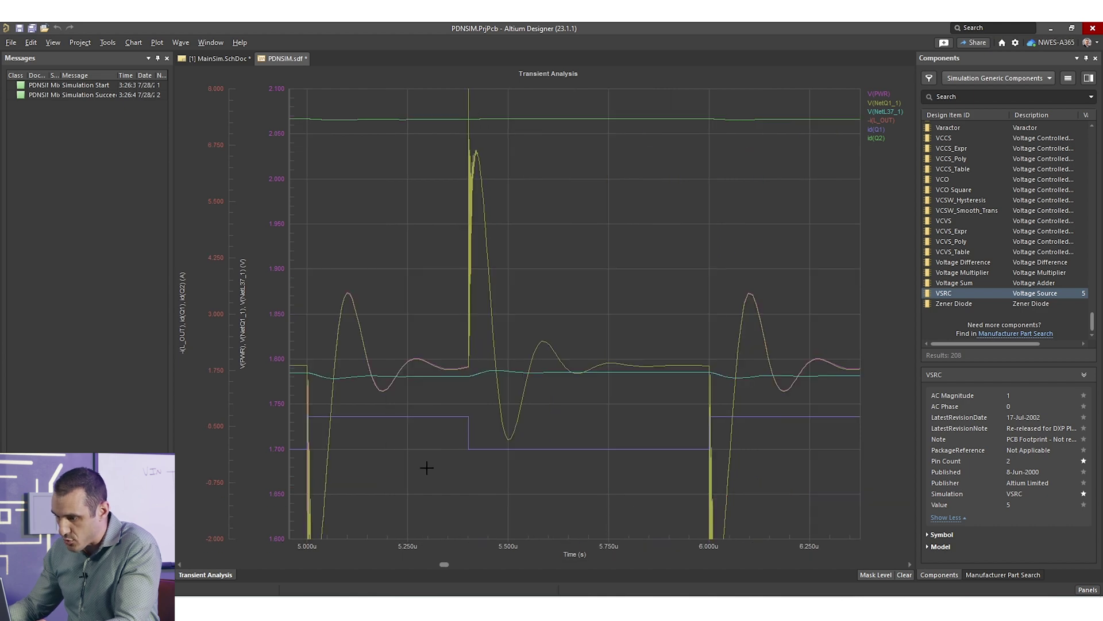
pyautogui.click(888, 104)
pyautogui.rightClick(609, 317)
pyautogui.click(533, 244)
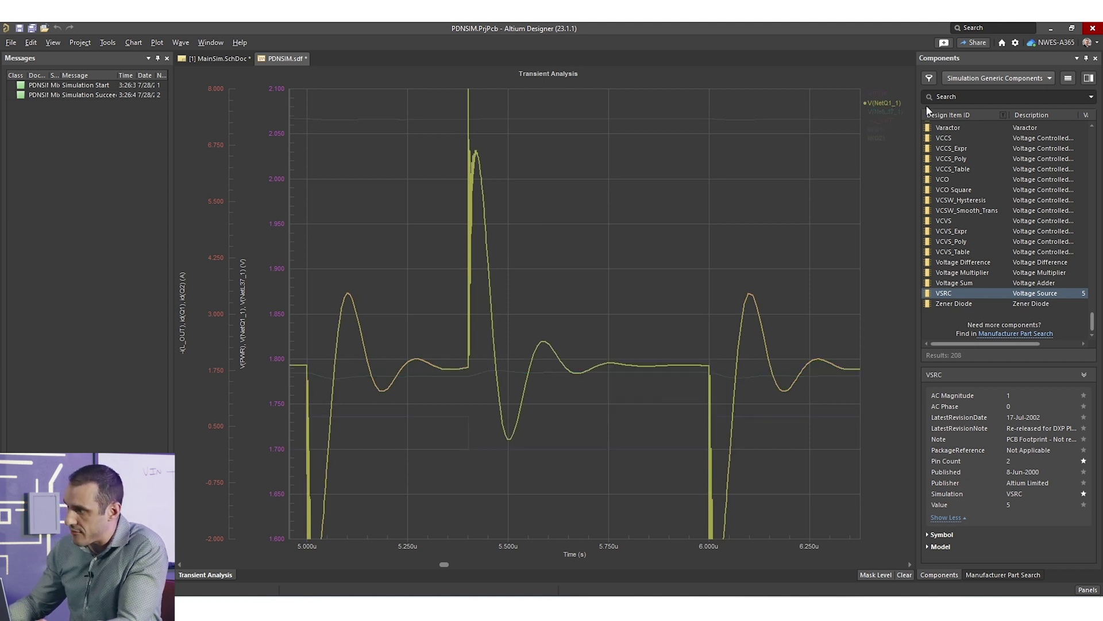
# Locate the probes at Q1 in the schematic to relate them to the isolated waveform.
pyautogui.click(216, 59)
pyautogui.moveTo(713, 250); pyautogui.dragTo(438, 51, button='right')
pyautogui.moveTo(547, 445); pyautogui.dragTo(627, 330, button='right')
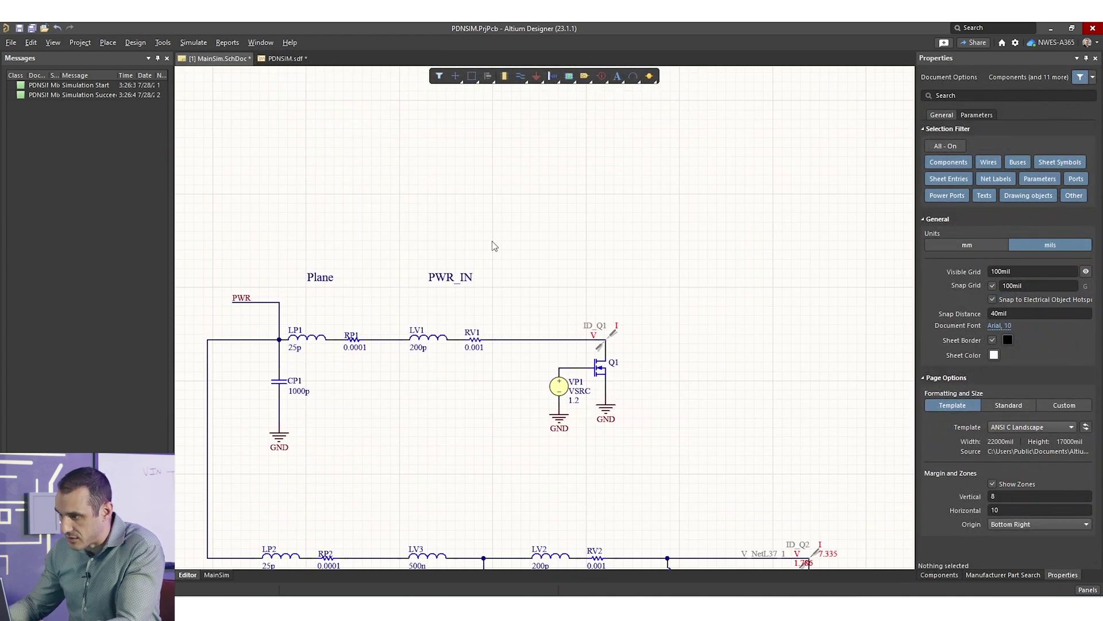
# Examine the V(NetQ1_1) ringing around 5.4u up close, and fit the whole transient plot again.
pyautogui.click(285, 58)
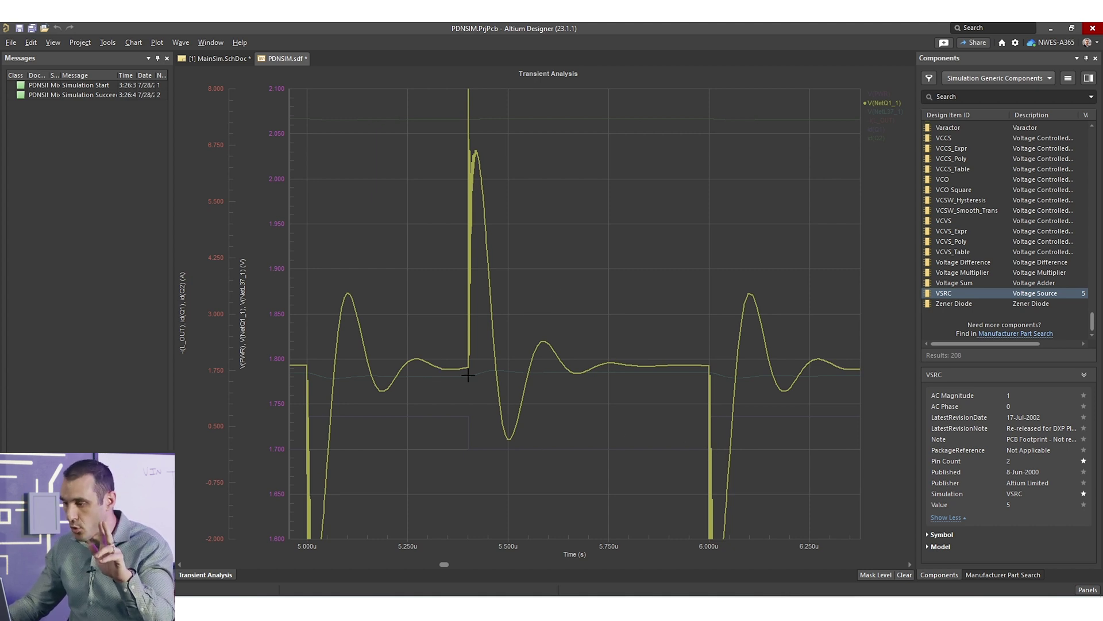
pyautogui.moveTo(508, 92); pyautogui.dragTo(439, 296)
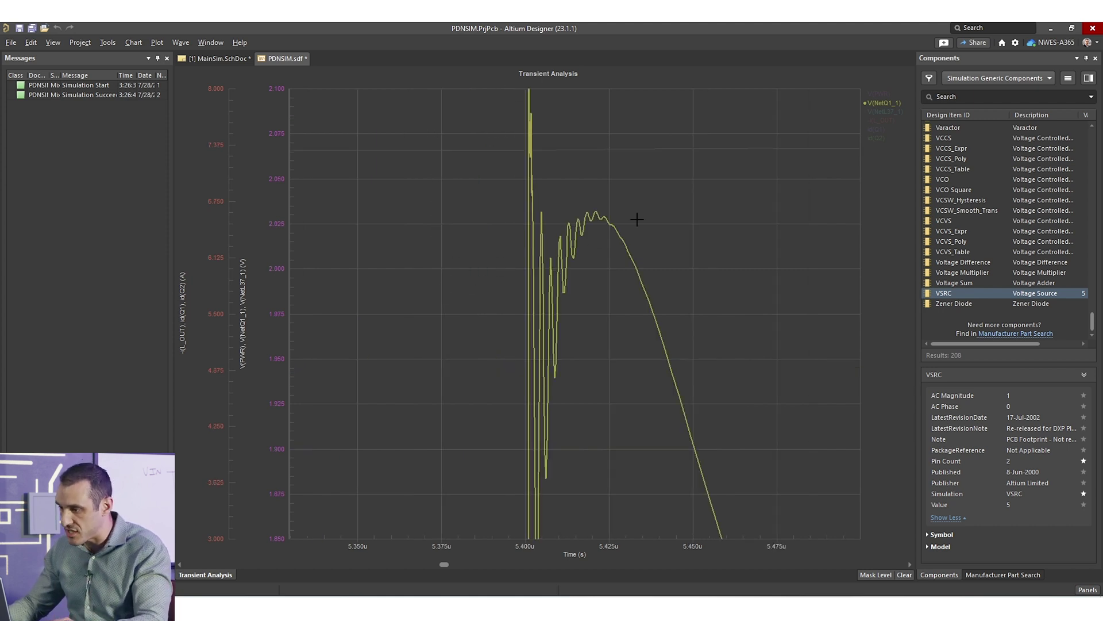
pyautogui.rightClick(685, 249)
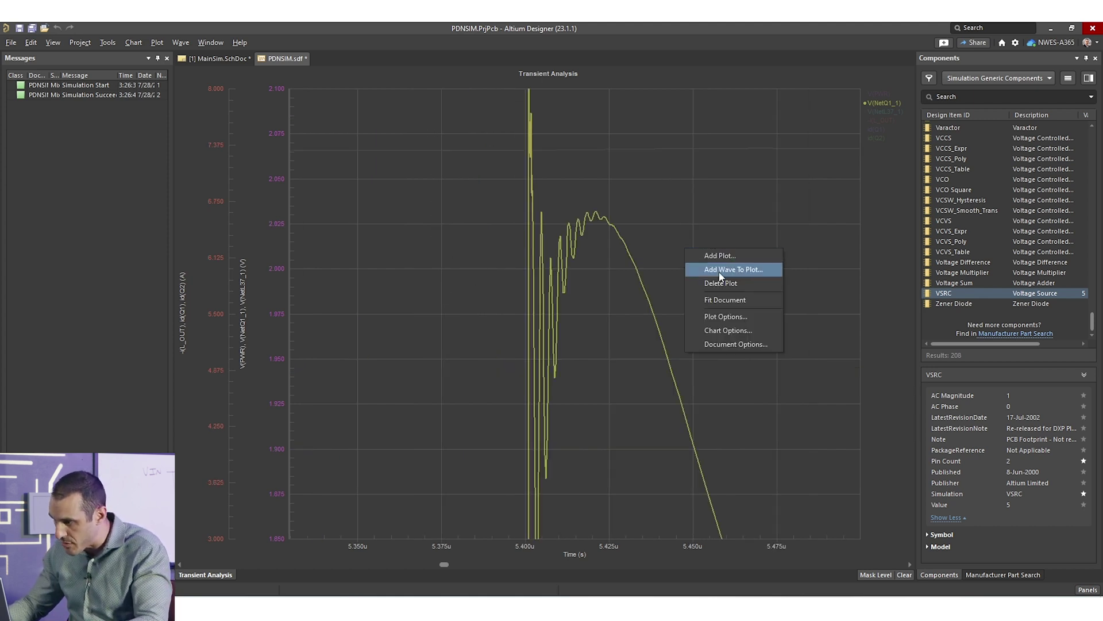
pyautogui.click(735, 300)
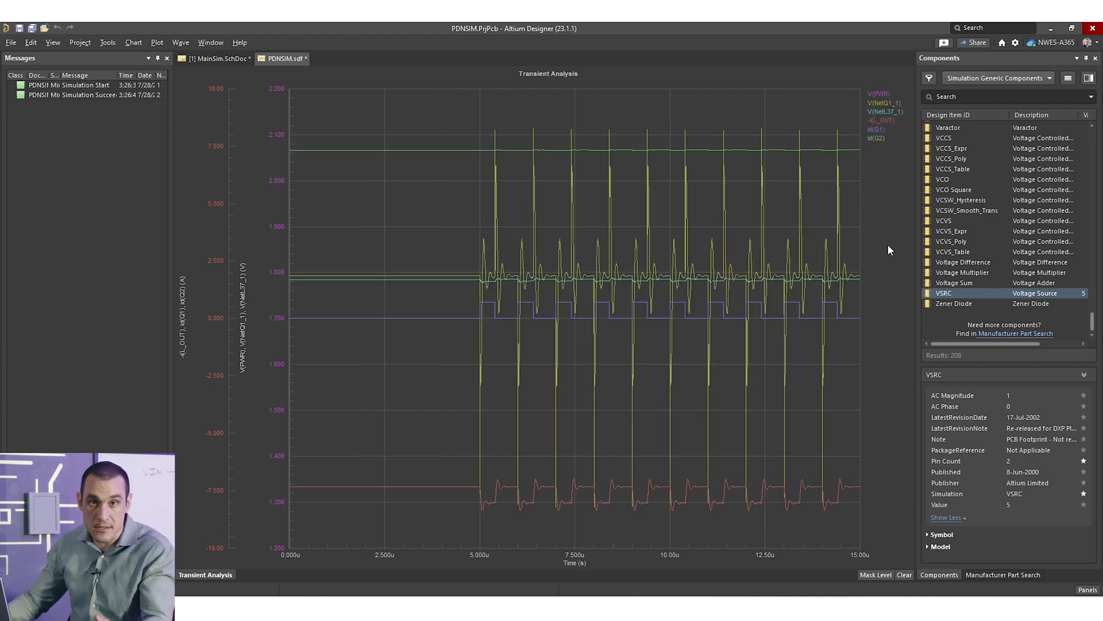
# Review the regulator, decap and plane sections of the schematic and return to the transient waveforms.
pyautogui.click(210, 60)
pyautogui.moveTo(368, 402); pyautogui.dragTo(653, 597, button='right')
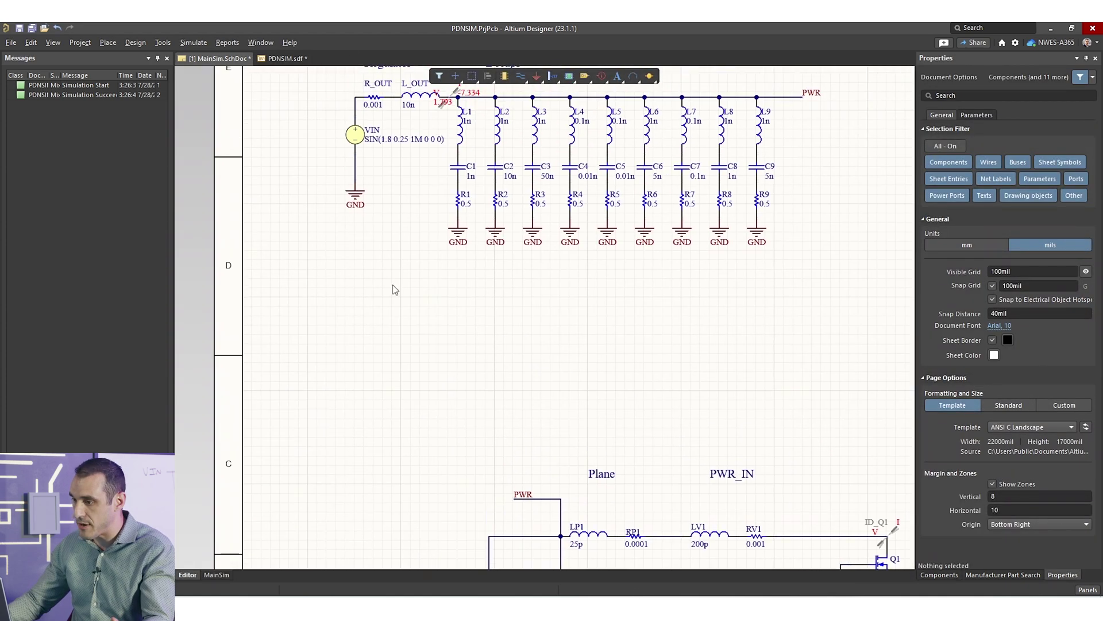
pyautogui.click(285, 58)
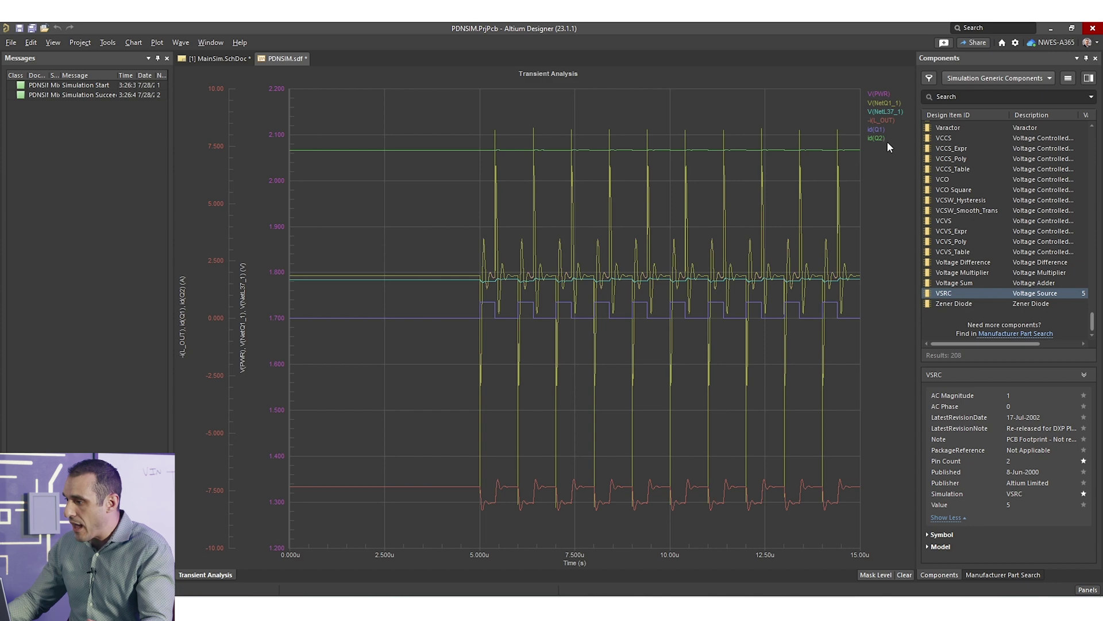
# Compare V(NetL37_1) with id(Q1) over about 5u to 5.8u by isolating each waveform, and return to the schematic.
pyautogui.click(898, 112)
pyautogui.moveTo(512, 267); pyautogui.dragTo(476, 326)
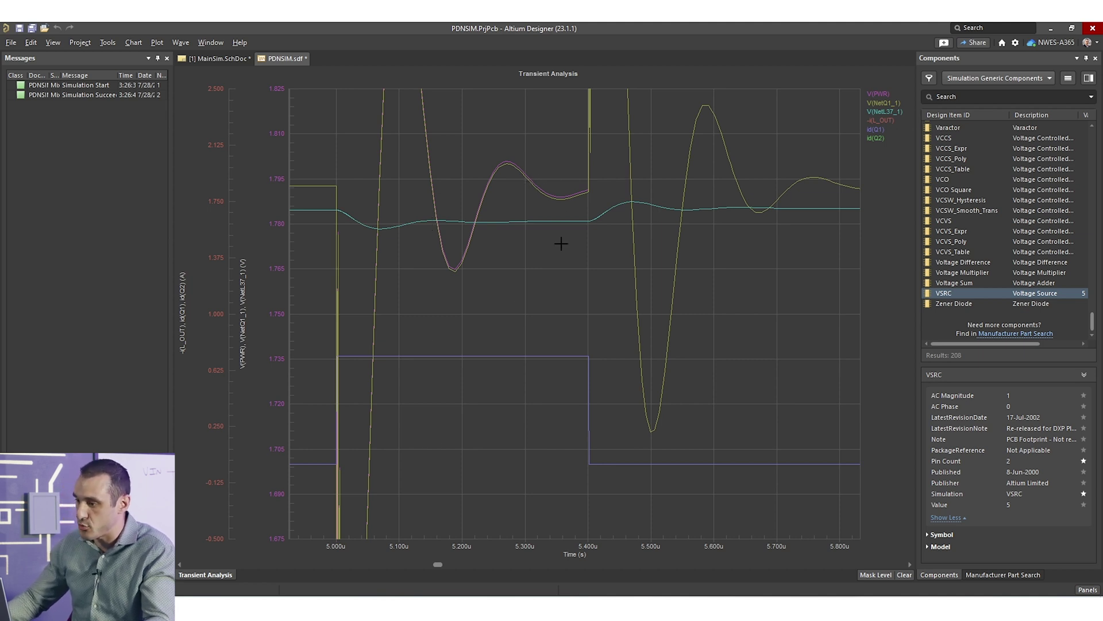
pyautogui.click(885, 115)
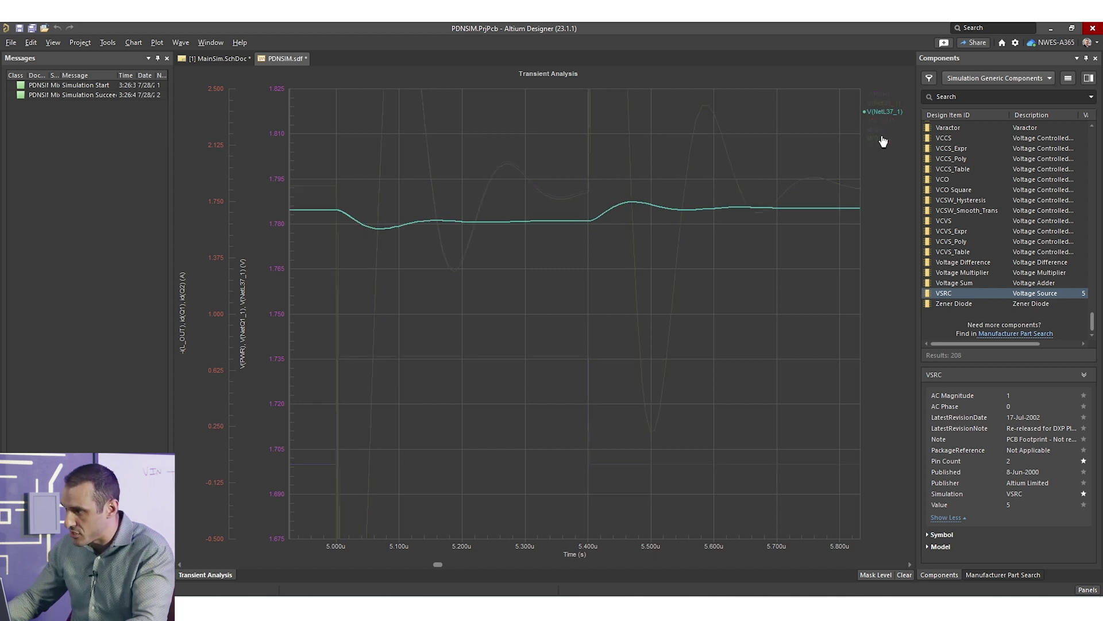
pyautogui.click(878, 132)
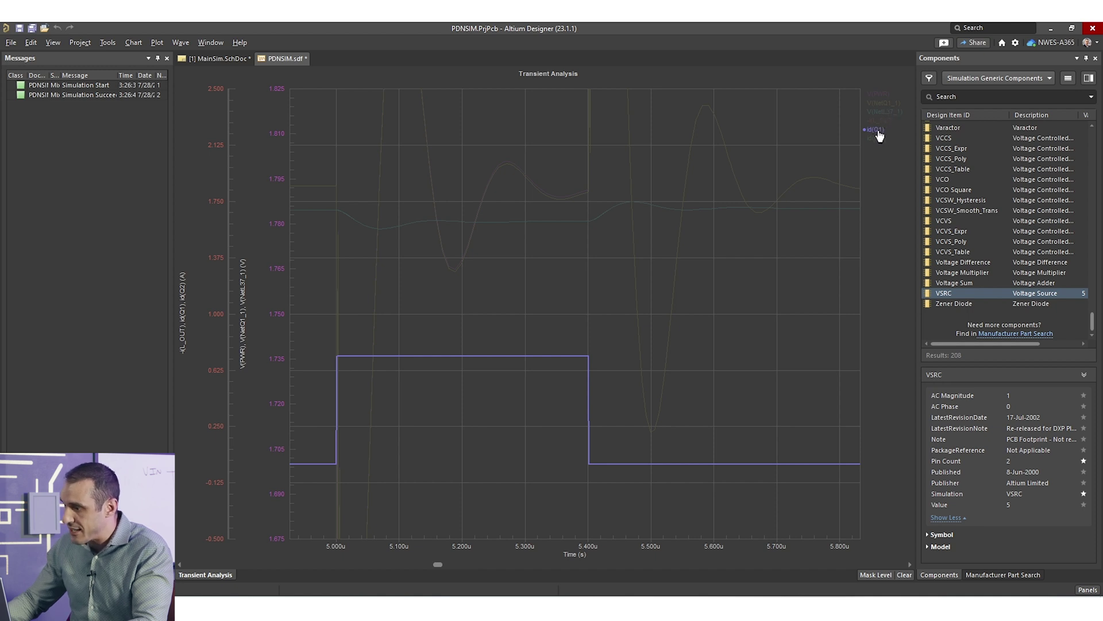
pyautogui.click(886, 112)
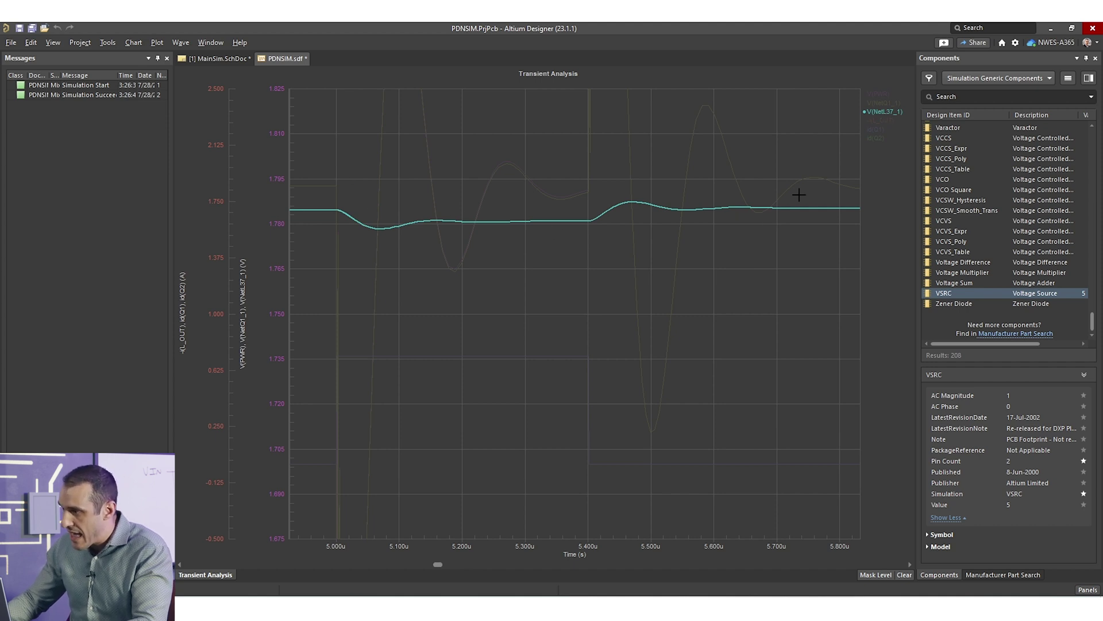
pyautogui.click(215, 59)
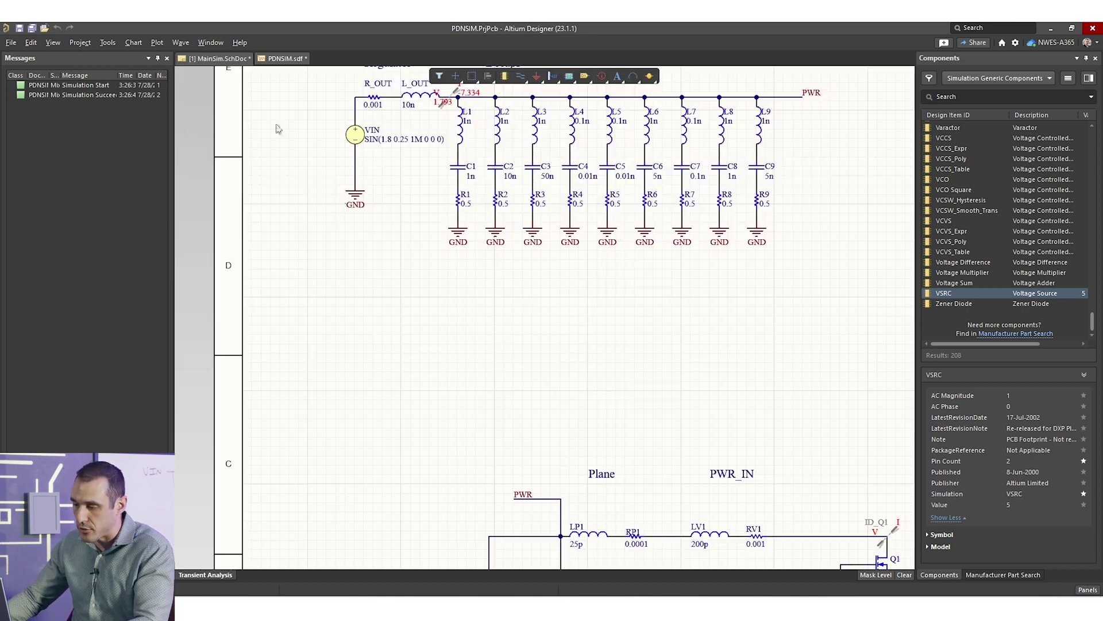
# Relate the isolated V(NetL37_1) waveform to the LC-filtered Q2 branch in the schematic.
pyautogui.scroll(-5, 382, 254)
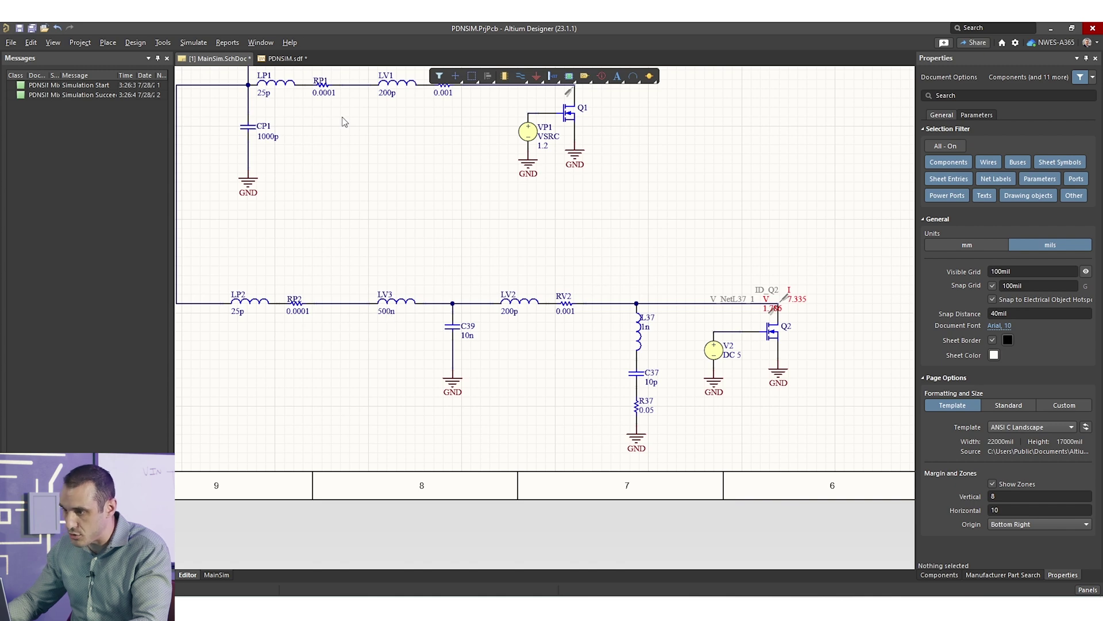
pyautogui.click(281, 58)
pyautogui.rightClick(495, 268)
pyautogui.click(423, 208)
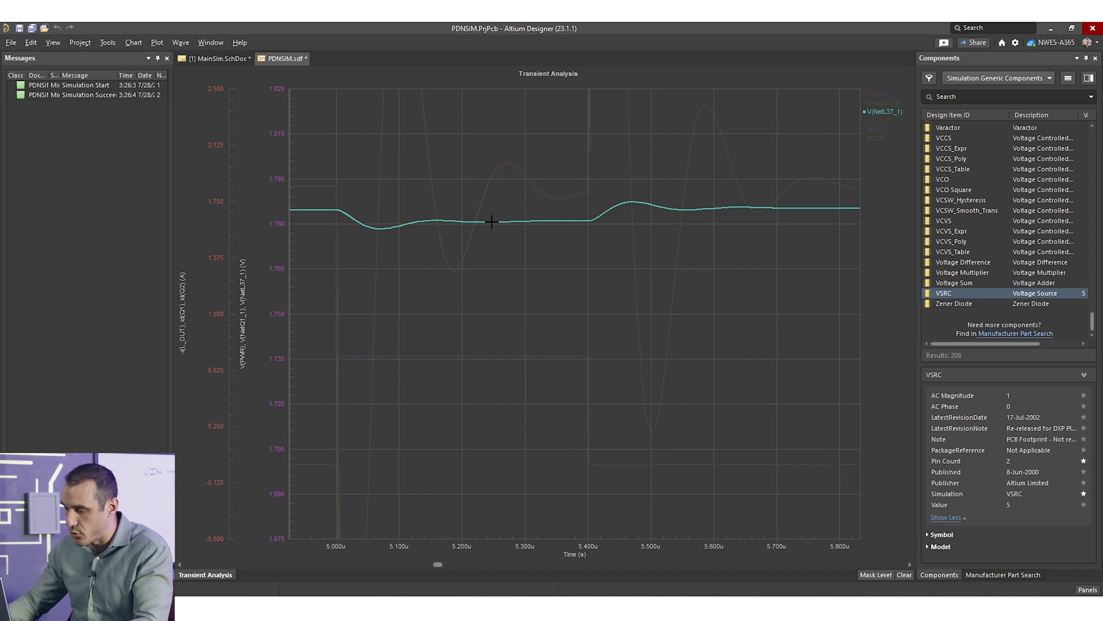
pyautogui.hotkey('ctrl', 'Tab')
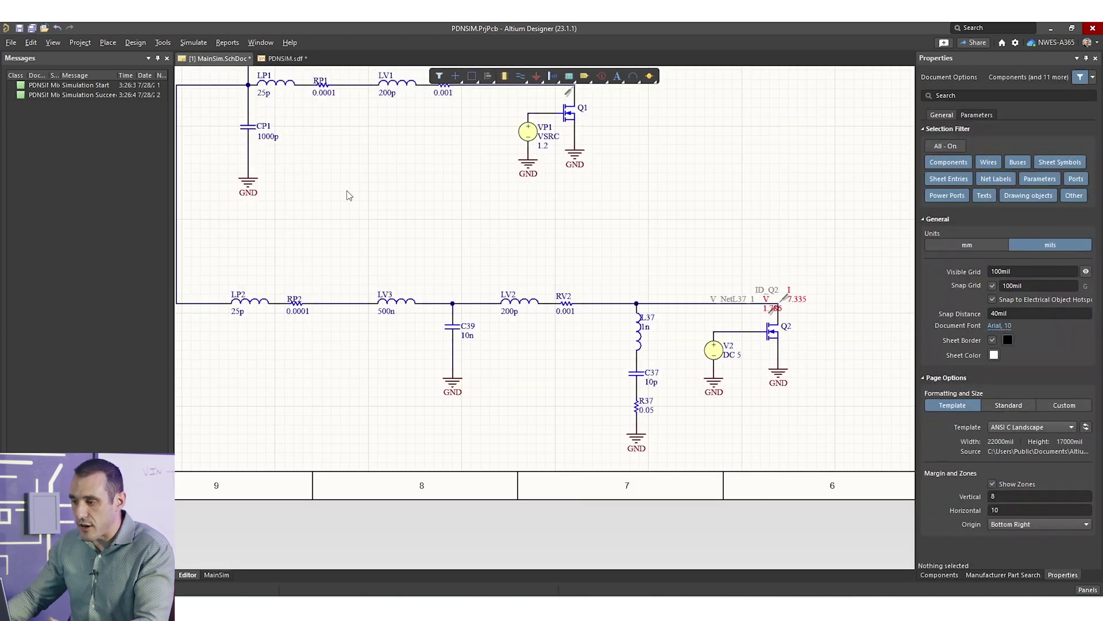
# Set the frequency of the sinusoidal source VIN in the regulator section to 100k.
pyautogui.moveTo(330, 195); pyautogui.dragTo(517, 291, button='right')
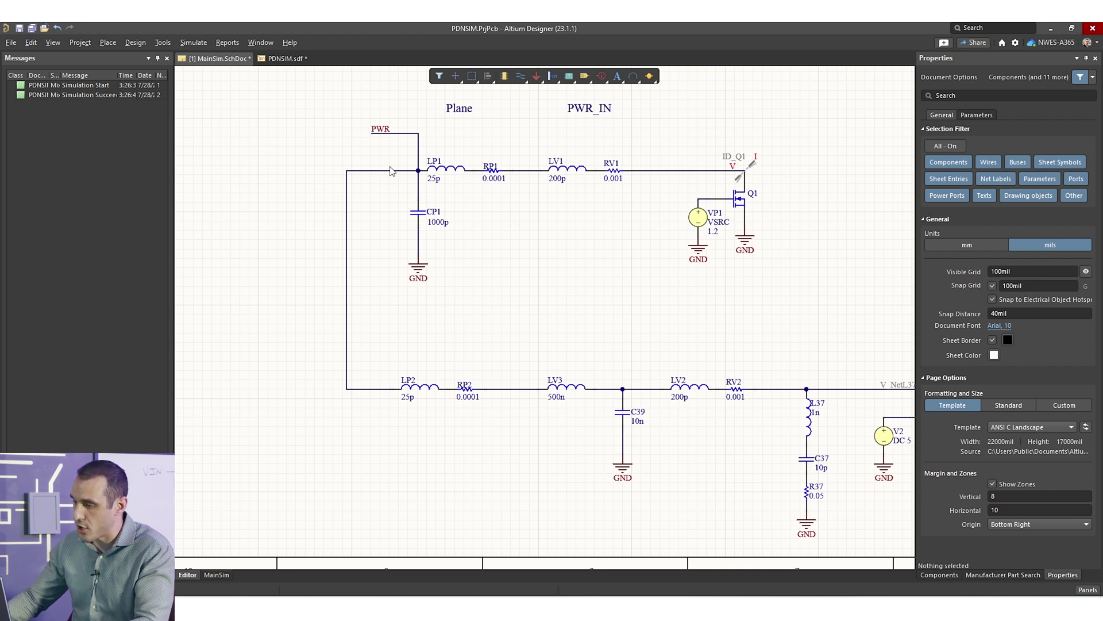
pyautogui.moveTo(286, 133); pyautogui.dragTo(420, 380, button='right')
pyautogui.moveTo(405, 219); pyautogui.dragTo(411, 371, button='right')
pyautogui.click(356, 176)
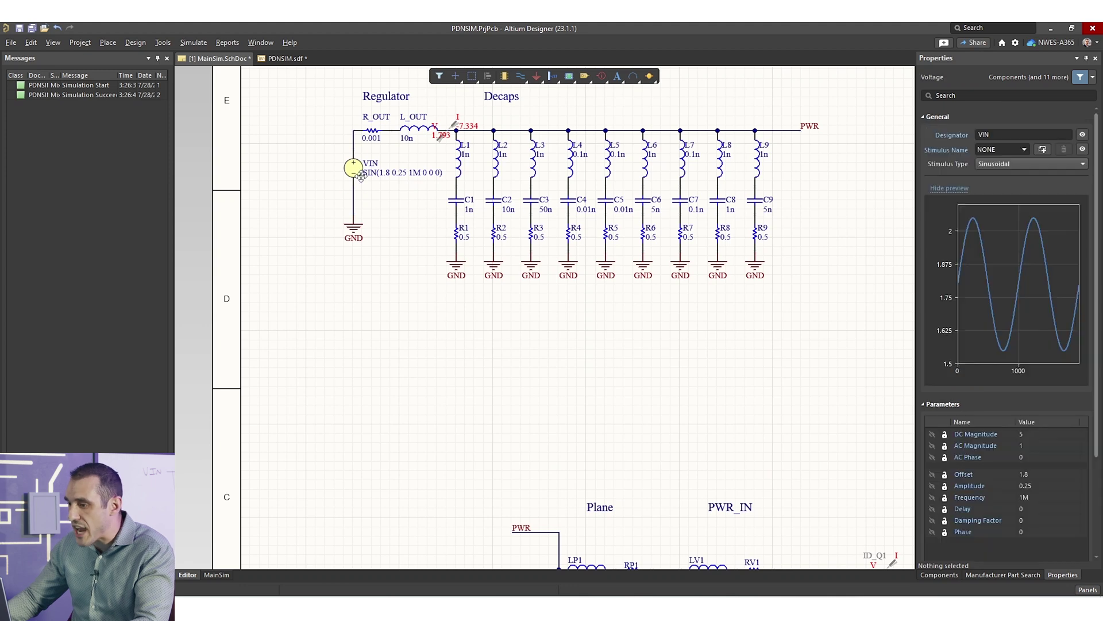
pyautogui.click(1045, 498)
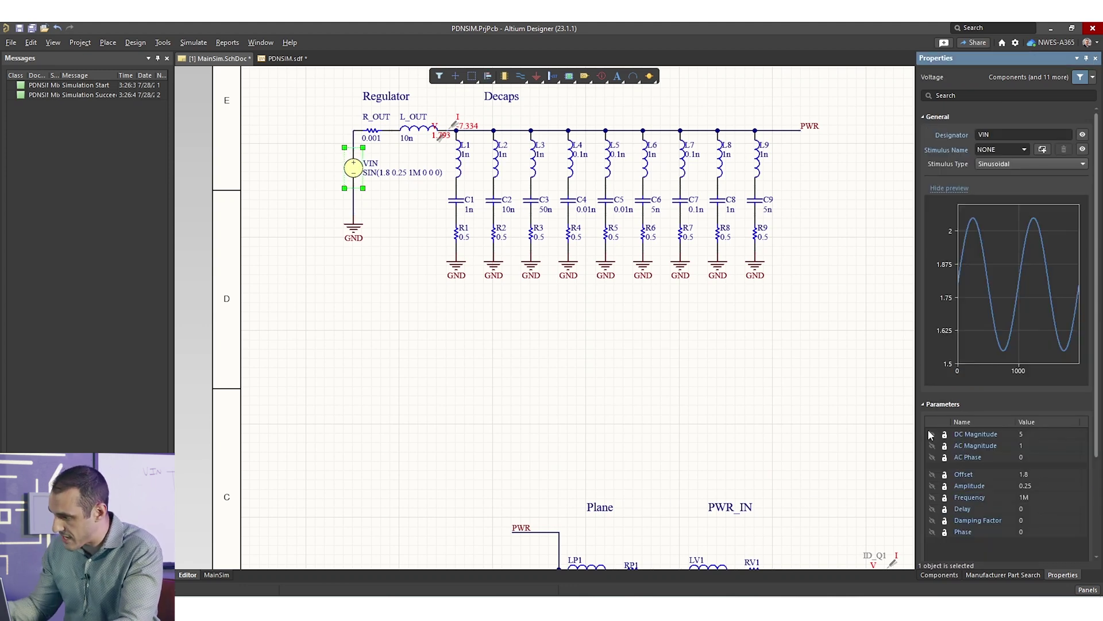
pyautogui.click(1050, 498)
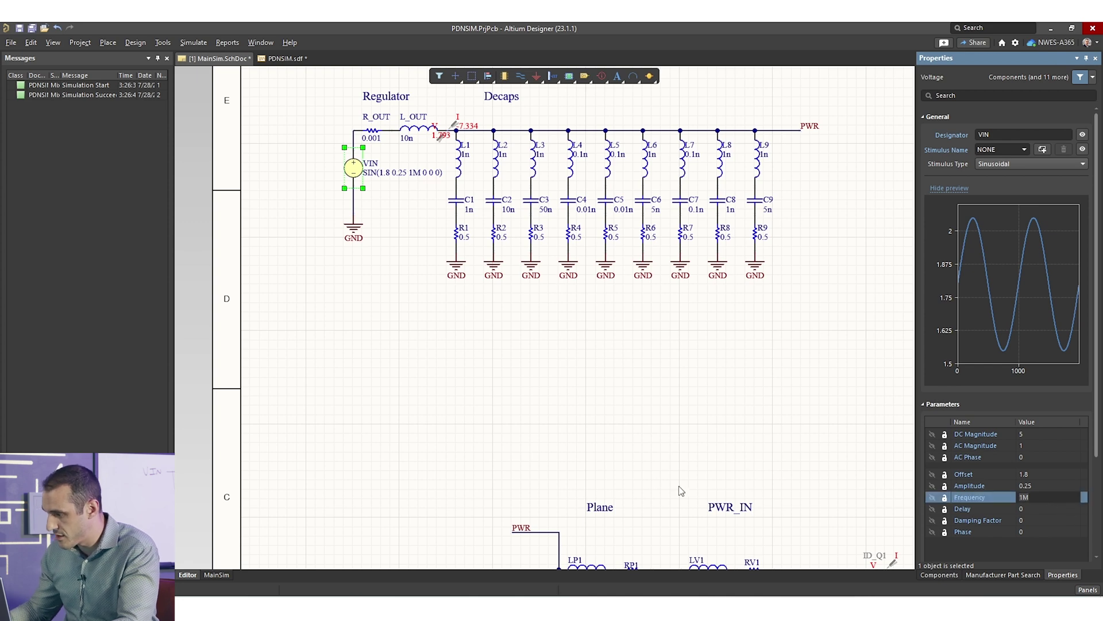
pyautogui.write('100k')
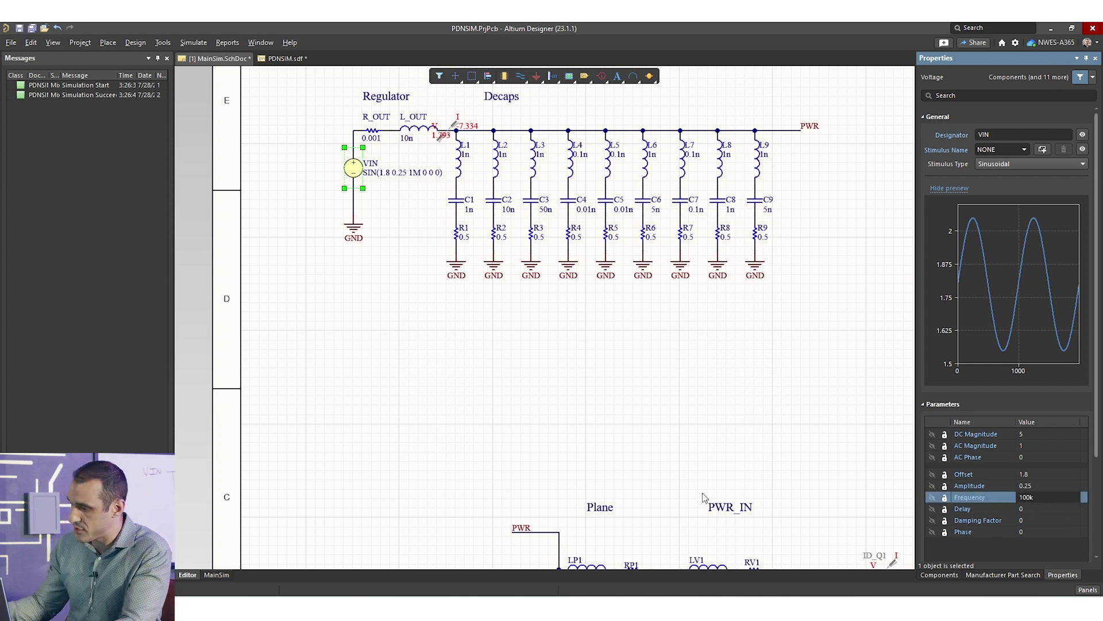
pyautogui.click(648, 446)
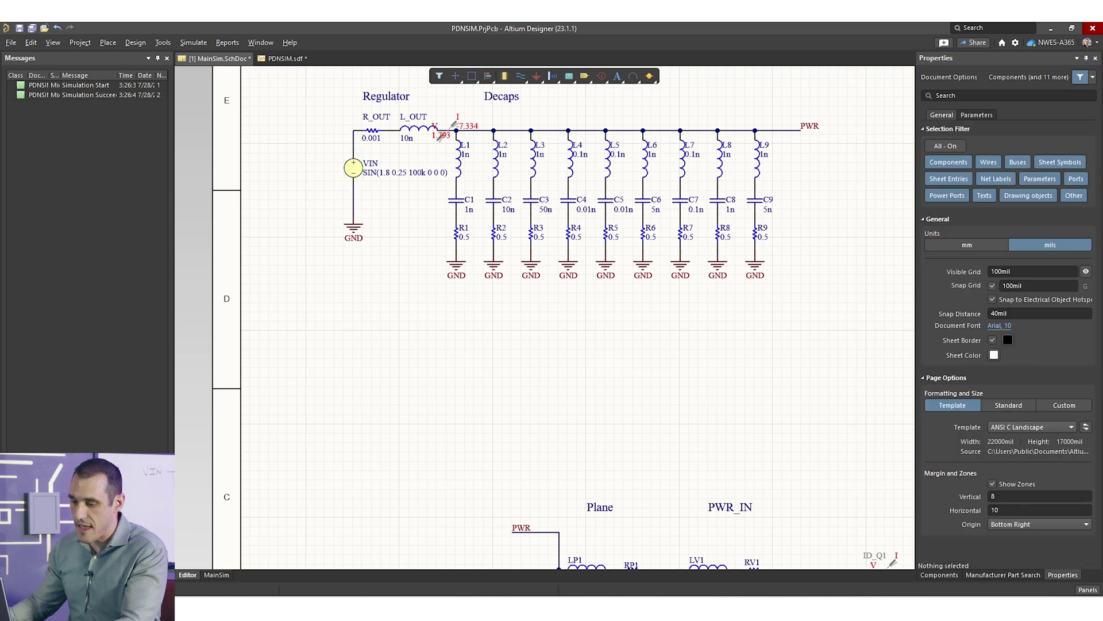
# Rerun the transient analysis and fit the whole plot.
pyautogui.click(57, 575)
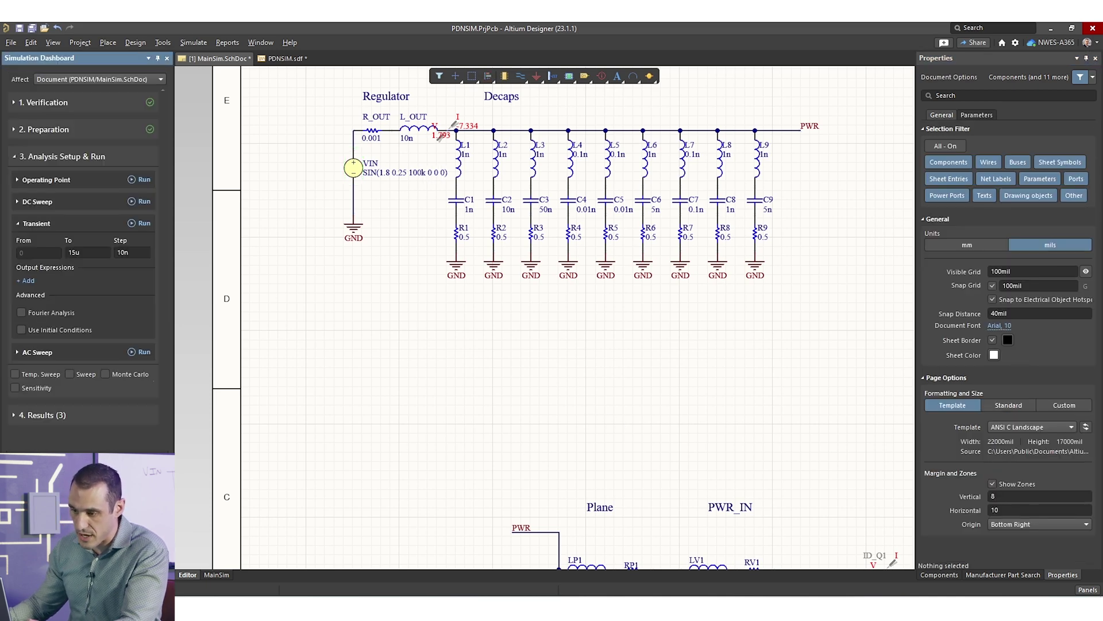
pyautogui.click(141, 223)
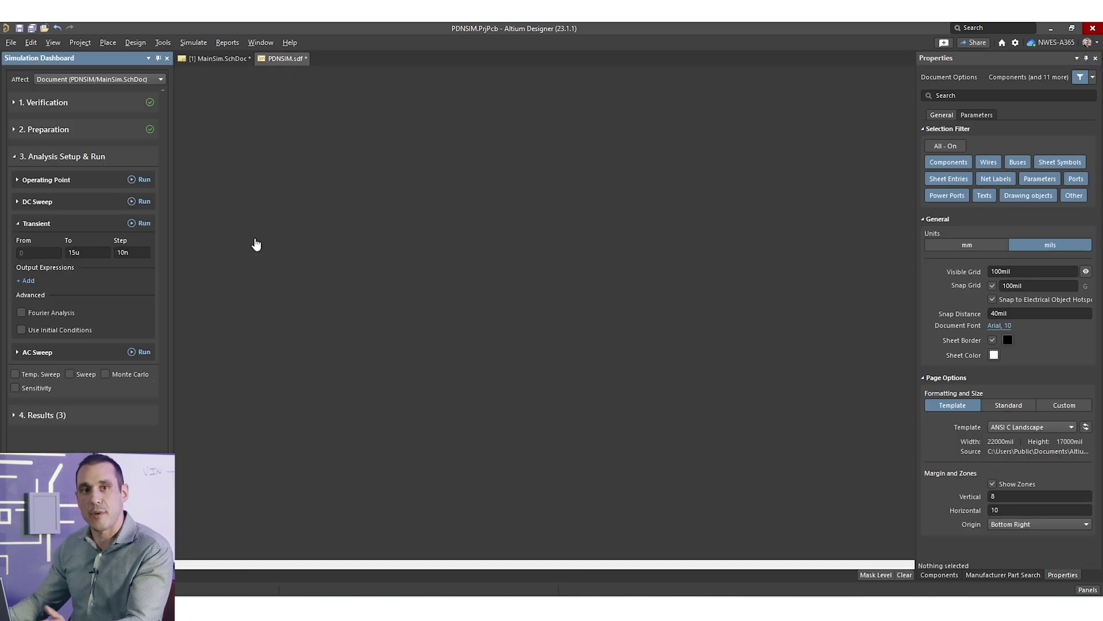
pyautogui.rightClick(477, 247)
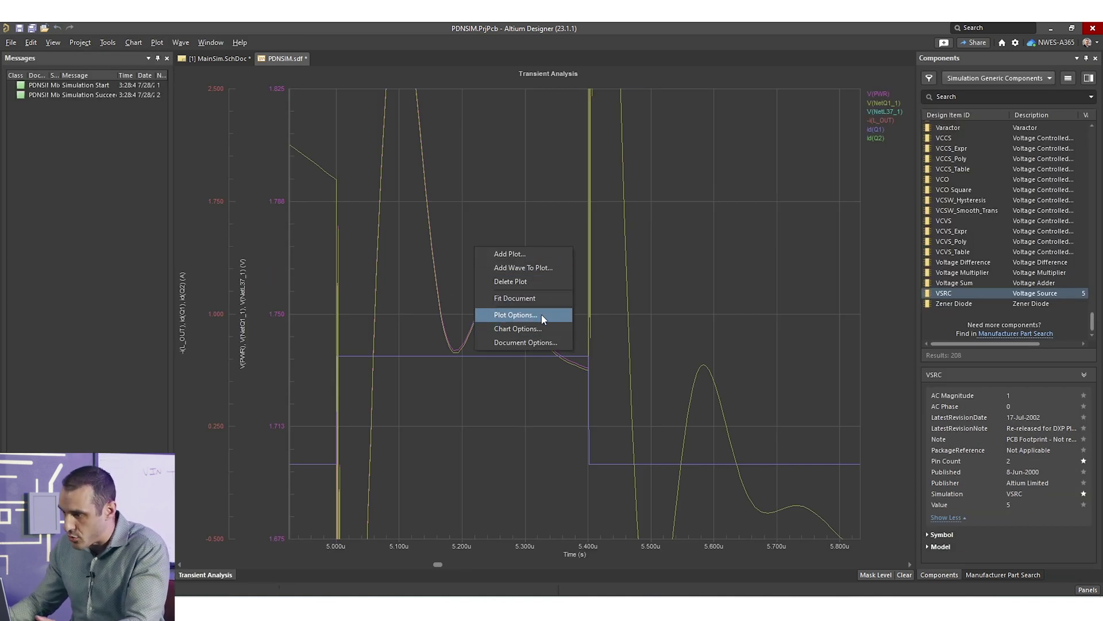
pyautogui.click(544, 299)
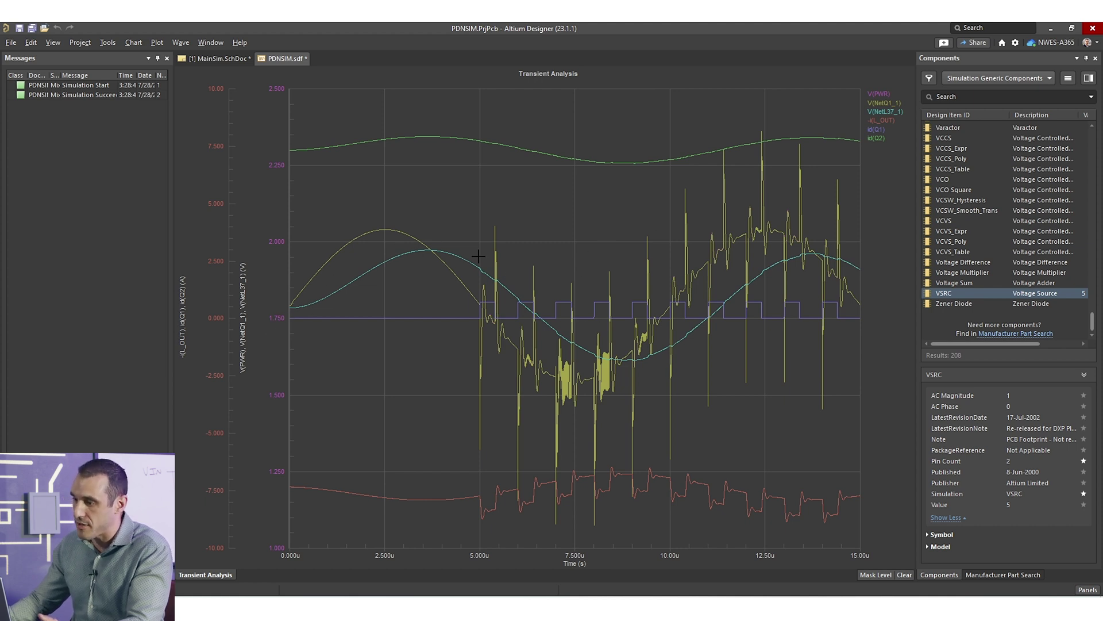
# Review the regulator, decap, plane and LC filter sections of the schematic in relation to the transient waveforms.
pyautogui.click(210, 60)
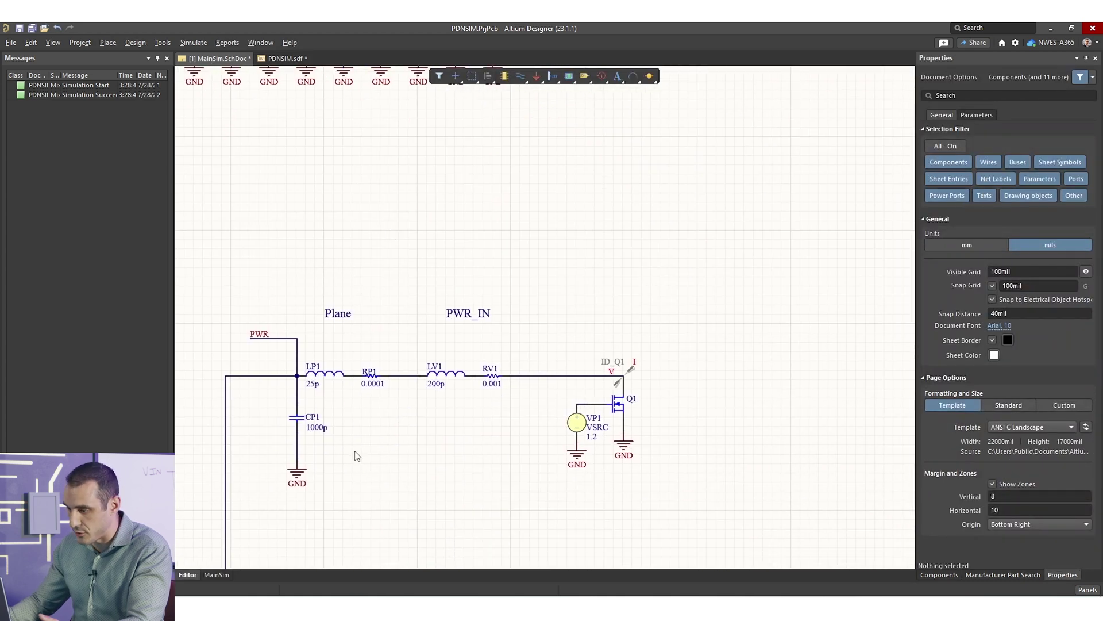
pyautogui.moveTo(394, 507); pyautogui.dragTo(330, 212, button='right')
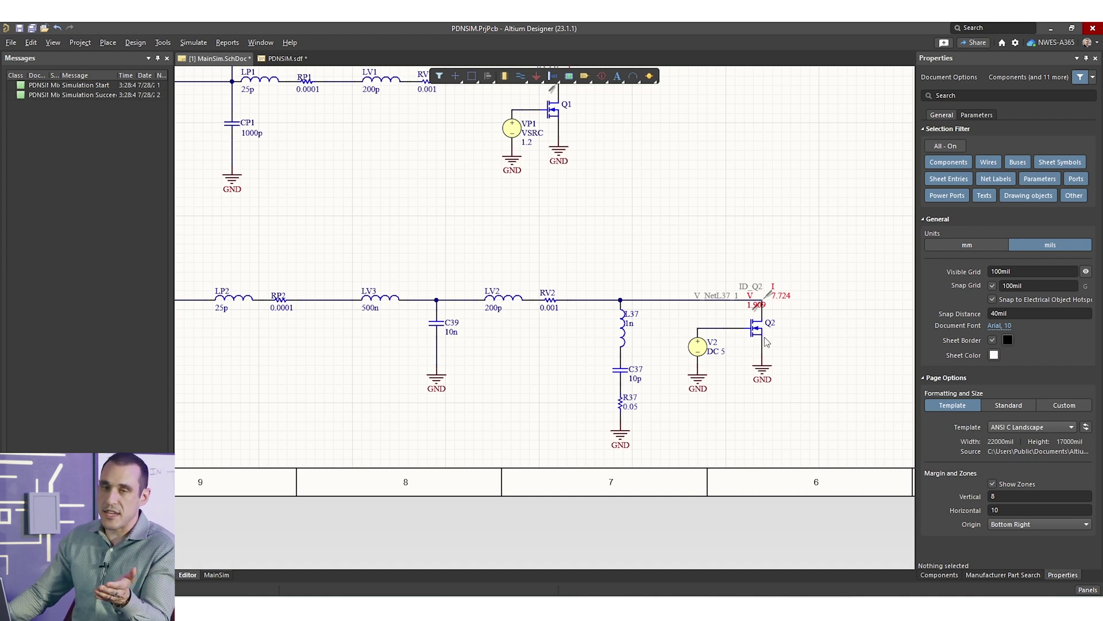
pyautogui.click(280, 59)
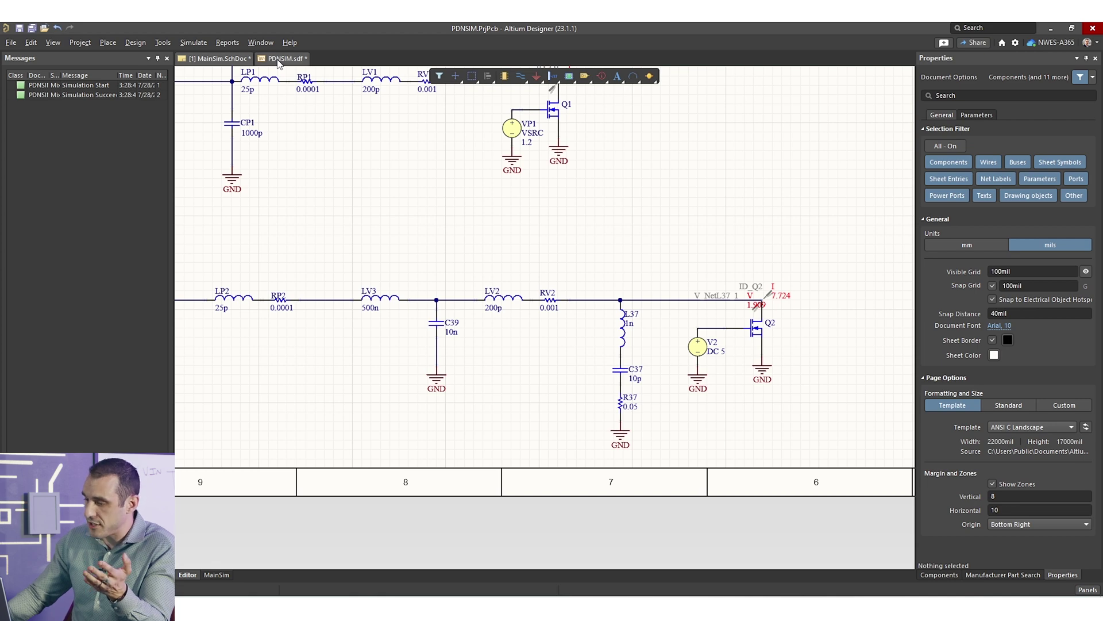
pyautogui.click(226, 58)
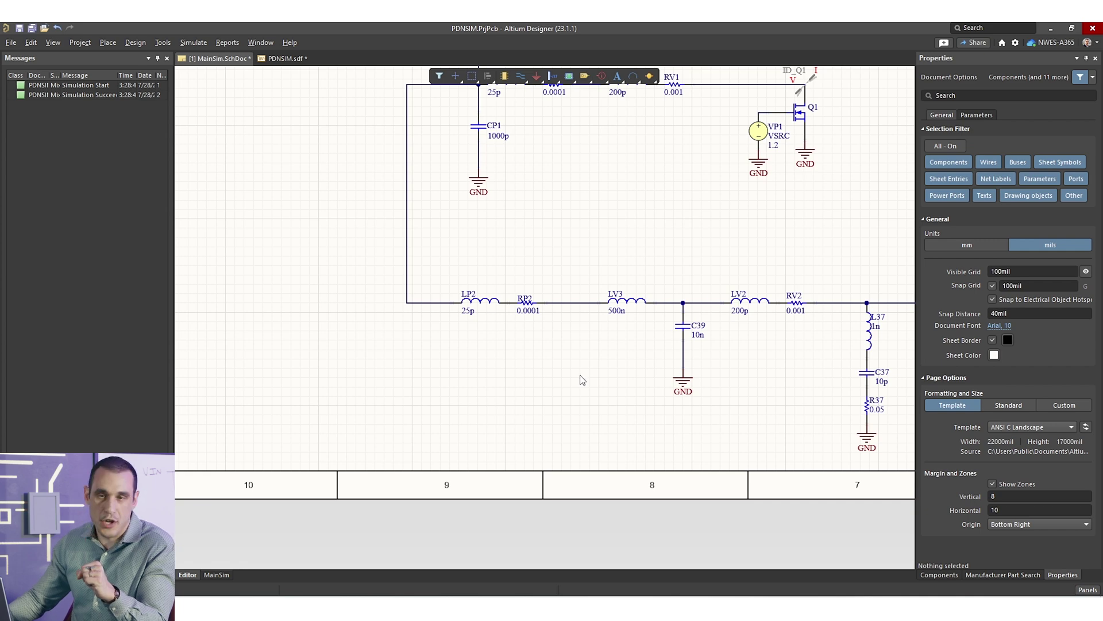
pyautogui.keyDown('shift'); pyautogui.hscroll(5, 505, 441); pyautogui.keyUp('shift')
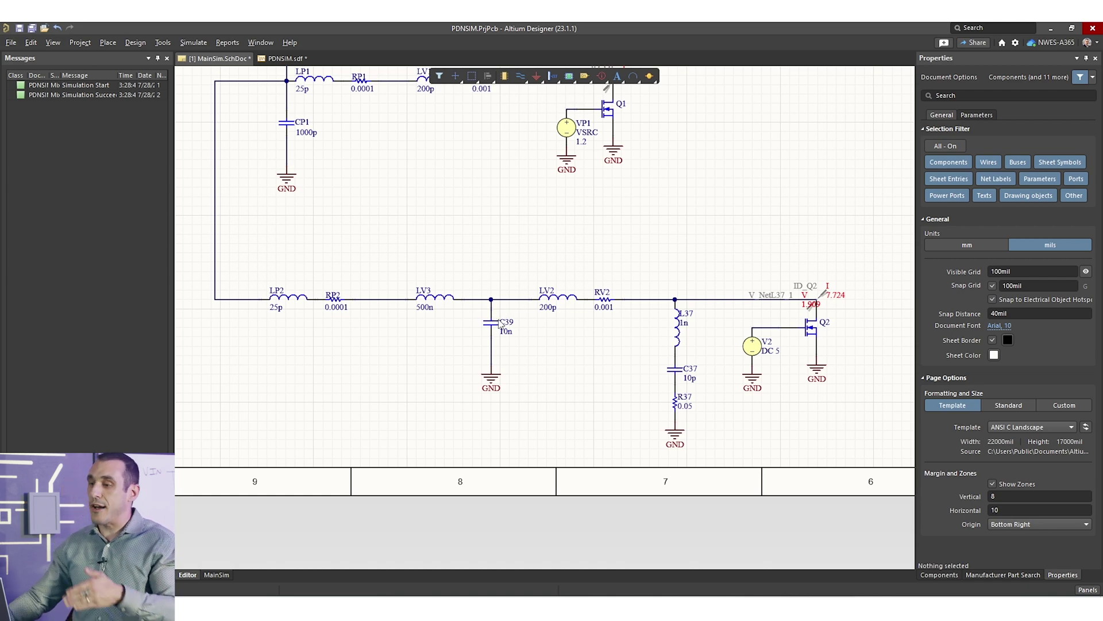
pyautogui.scroll(10, 456, 247)
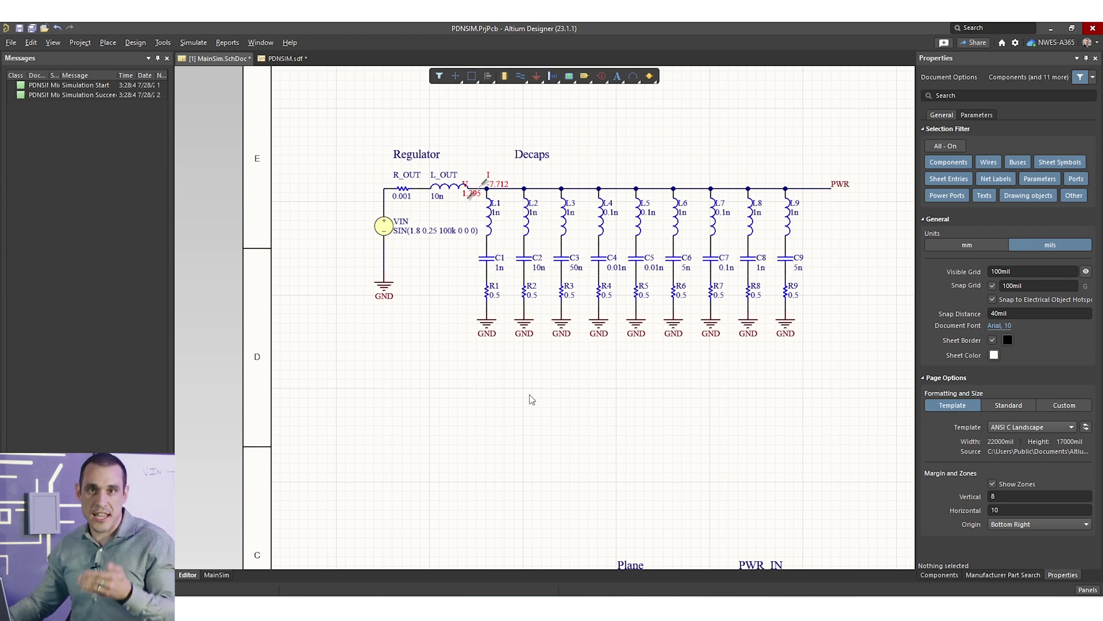
pyautogui.moveTo(525, 387); pyautogui.dragTo(258, 31, button='right')
pyautogui.moveTo(481, 438); pyautogui.dragTo(388, 325, button='right')
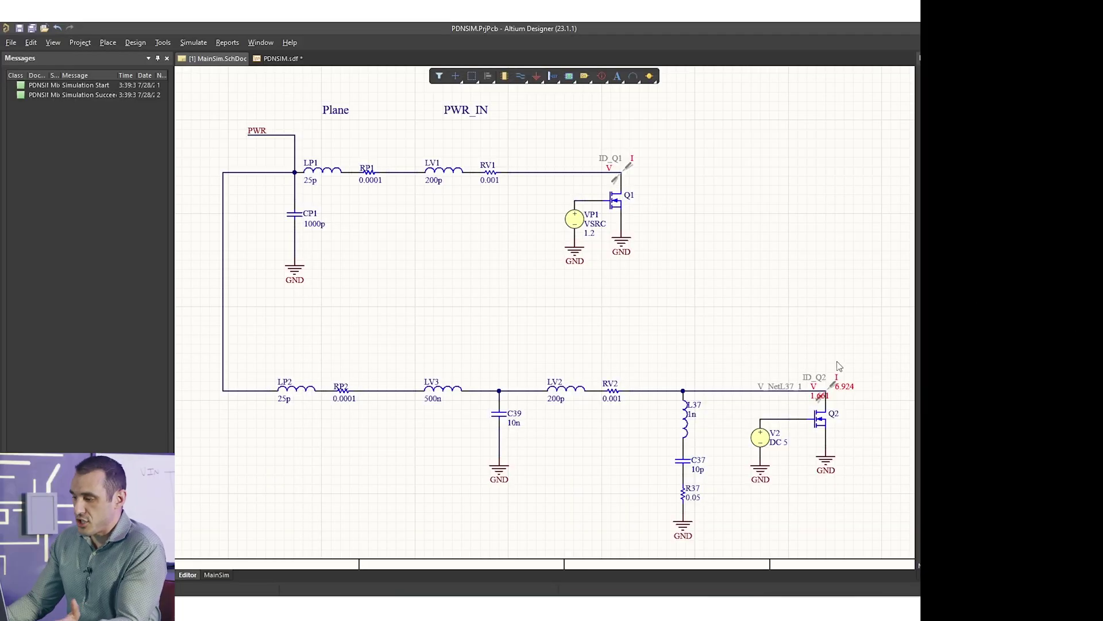
# Delete transistor Q2 along with its gate source V2, the gate wire and the source's ground symbol.
pyautogui.keyDown('ctrl'); pyautogui.scroll(4, 805, 436); pyautogui.keyUp('ctrl')
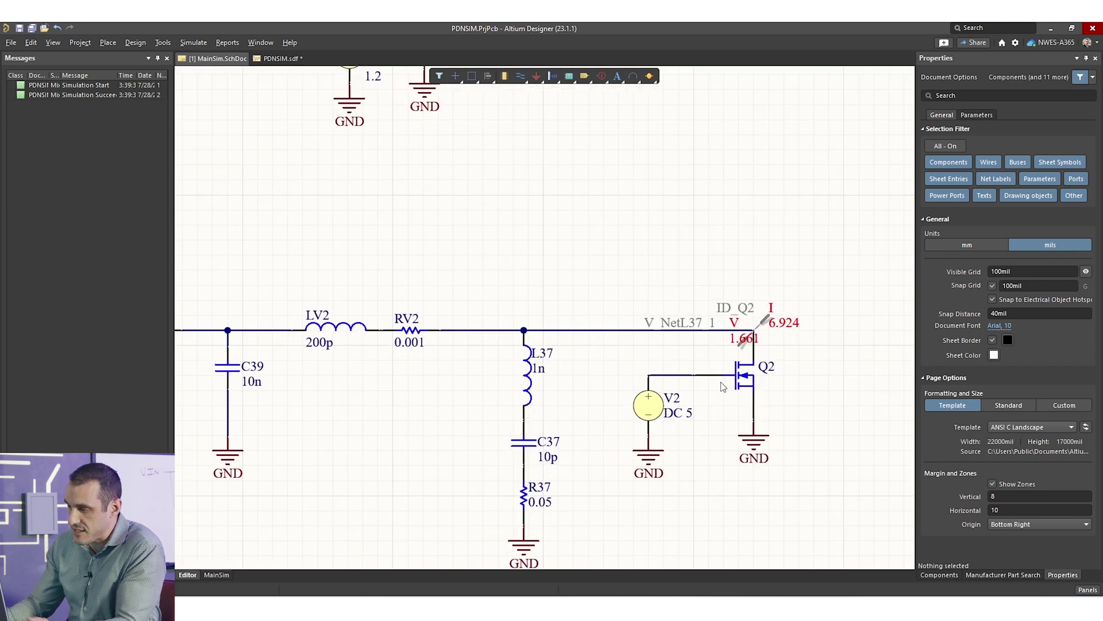
pyautogui.click(754, 384)
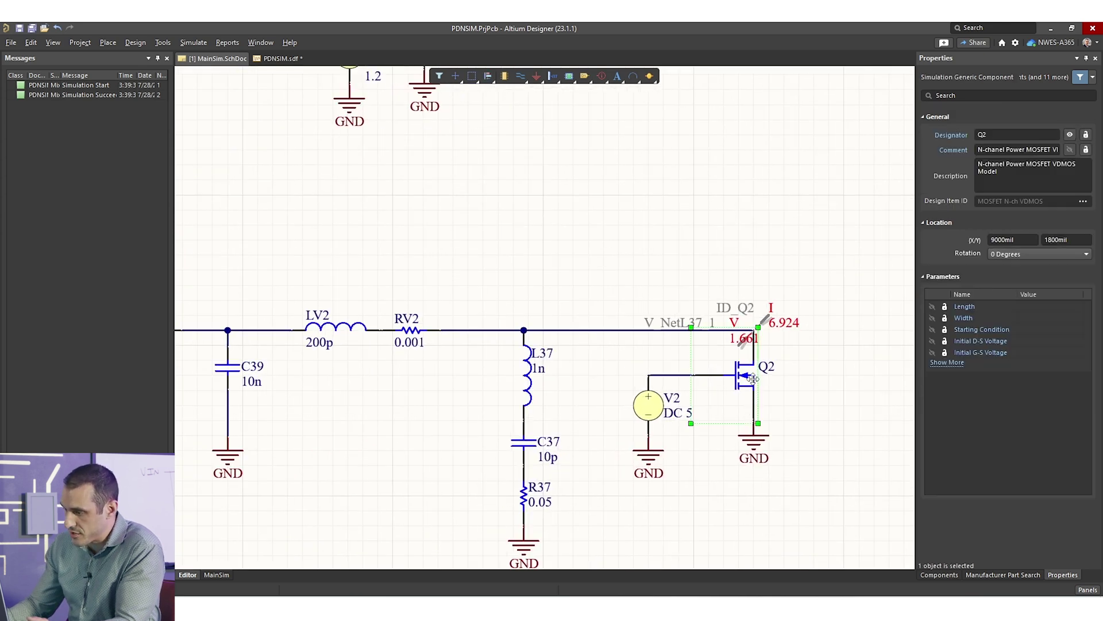
pyautogui.click(831, 384)
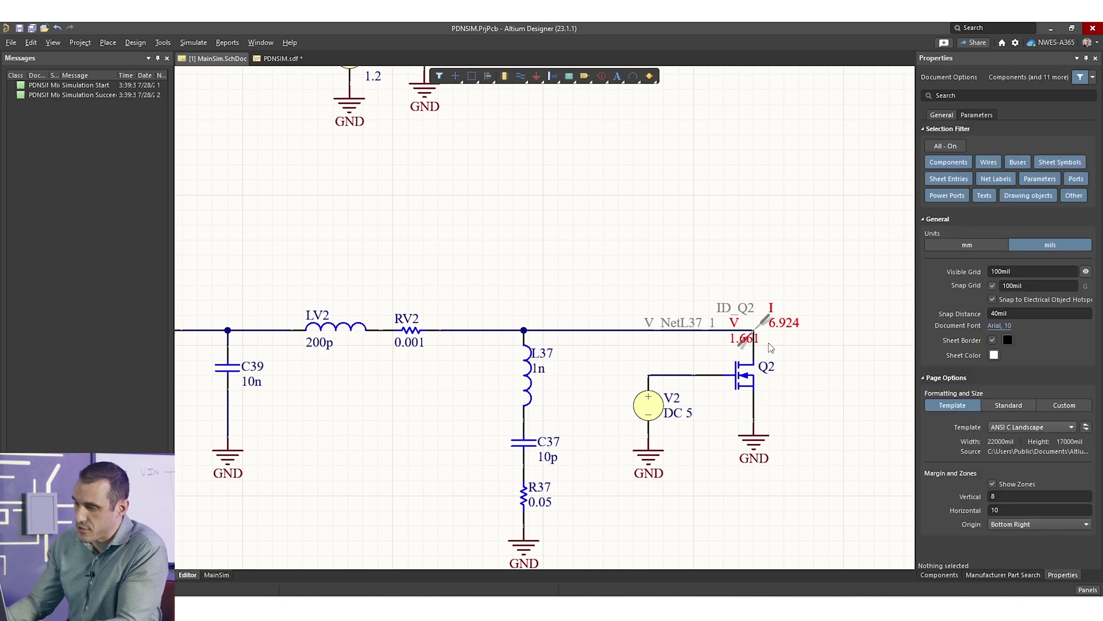
pyautogui.scroll(-3, 526, 441)
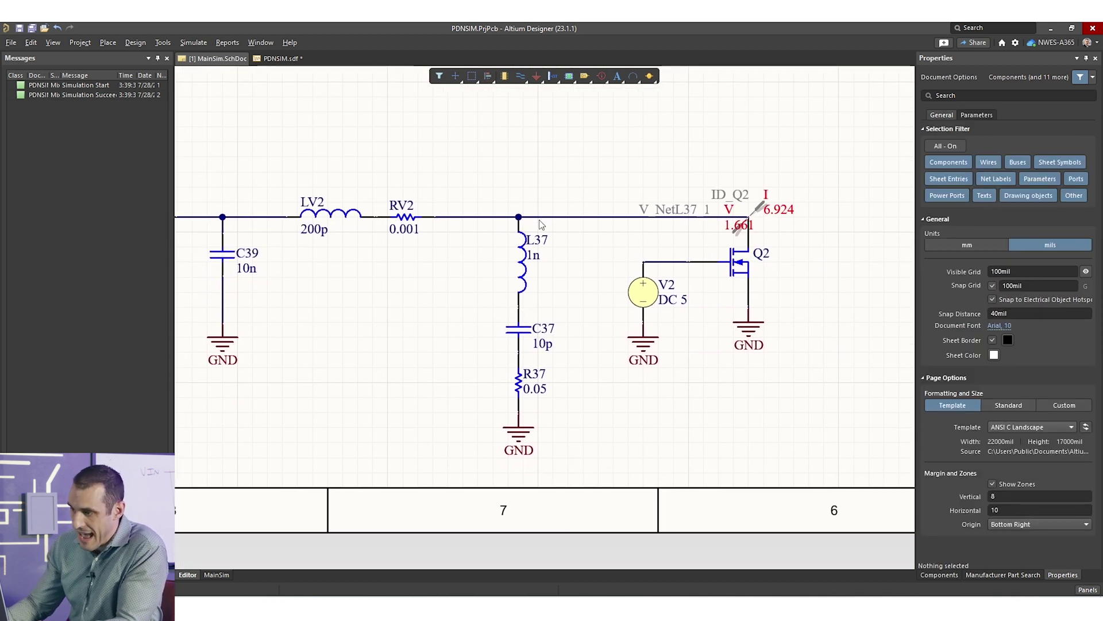
pyautogui.moveTo(564, 354); pyautogui.dragTo(595, 432, button='right')
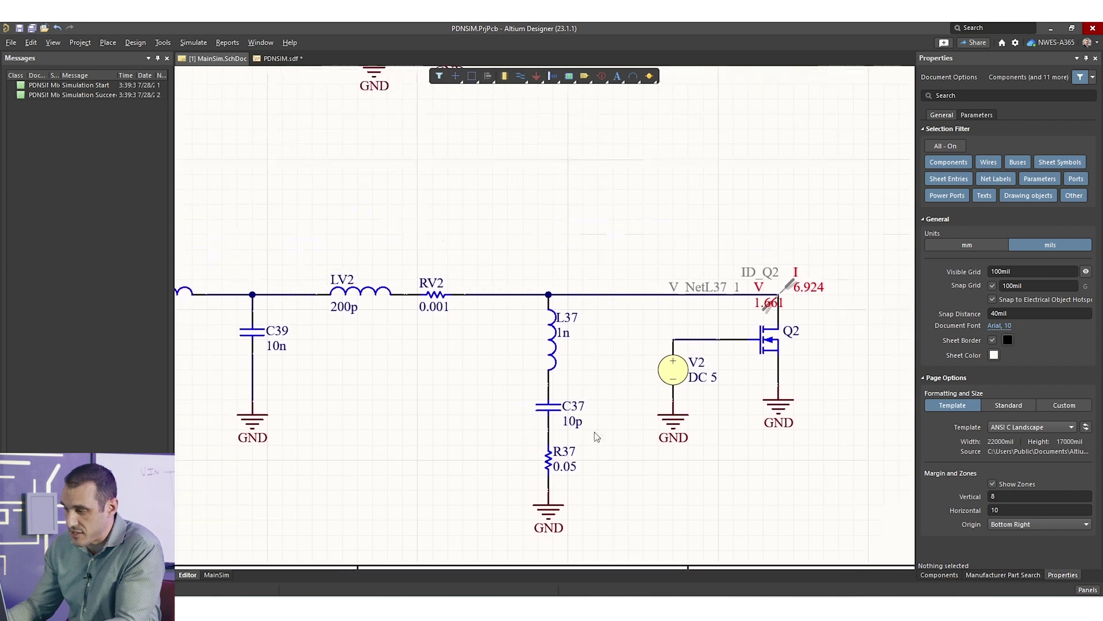
pyautogui.keyDown('ctrl'); pyautogui.scroll(-1, 626, 448); pyautogui.keyUp('ctrl')
pyautogui.moveTo(642, 353); pyautogui.dragTo(702, 458)
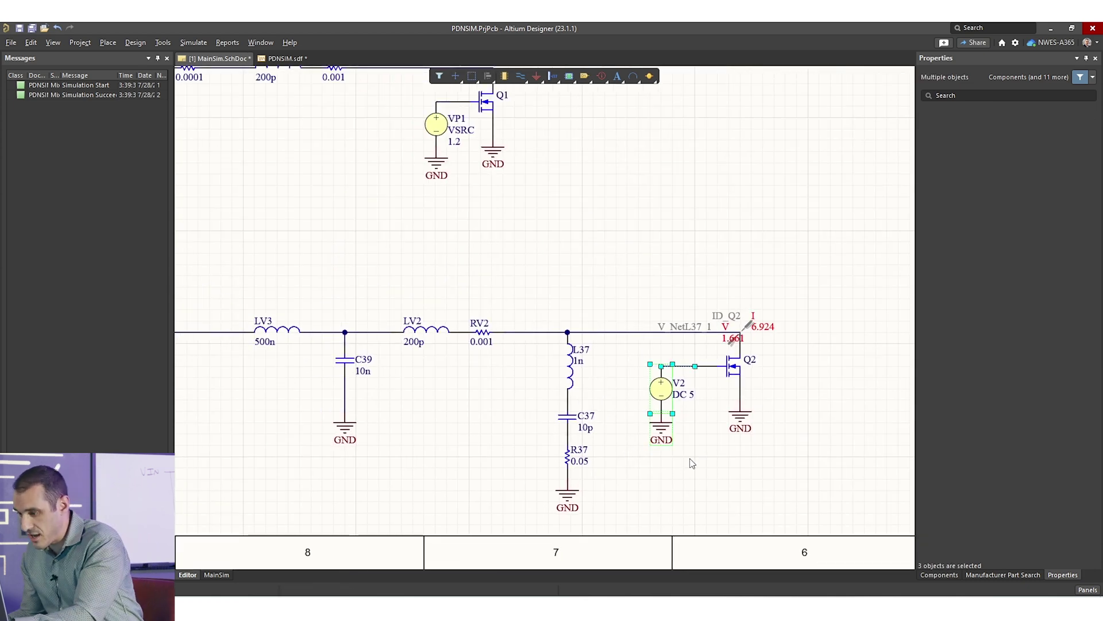
pyautogui.press('Delete')
pyautogui.click(736, 369)
pyautogui.press('Delete')
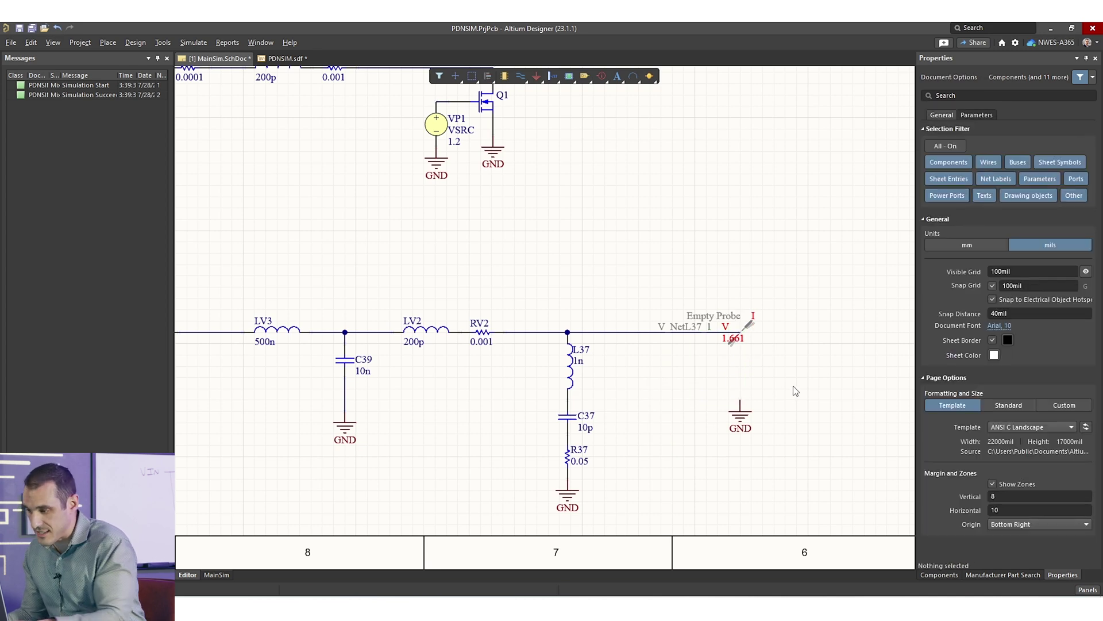
pyautogui.hotkey('ctrl', 'v')
pyautogui.press('Escape')
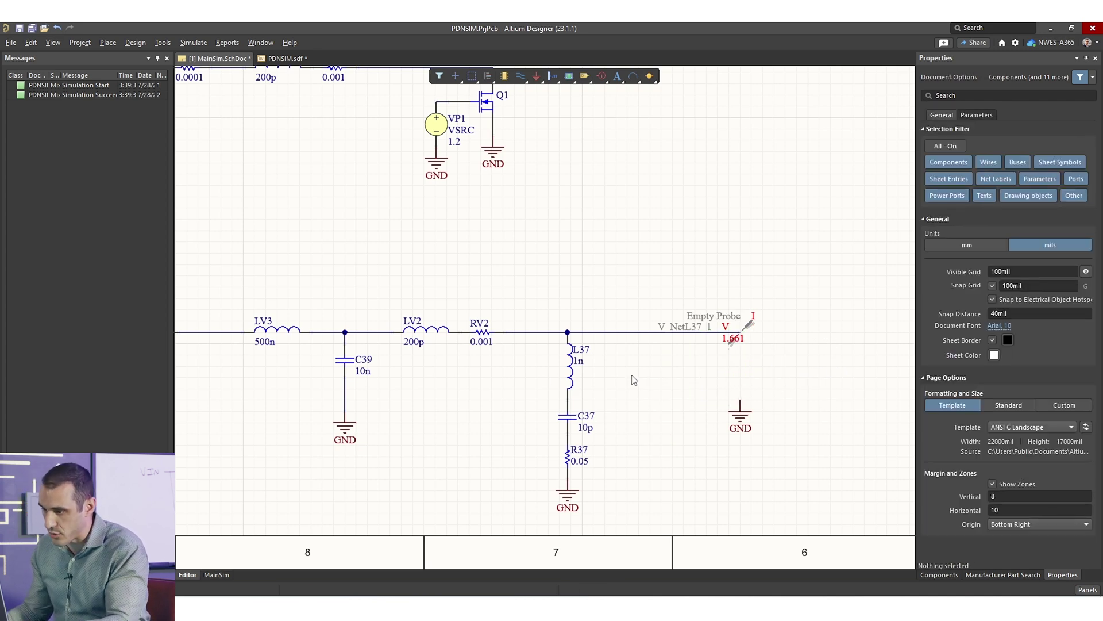
# Place a vertical copy of resistor RV2 between the end of the filtered rail and the ground left from Q2.
pyautogui.click(486, 339)
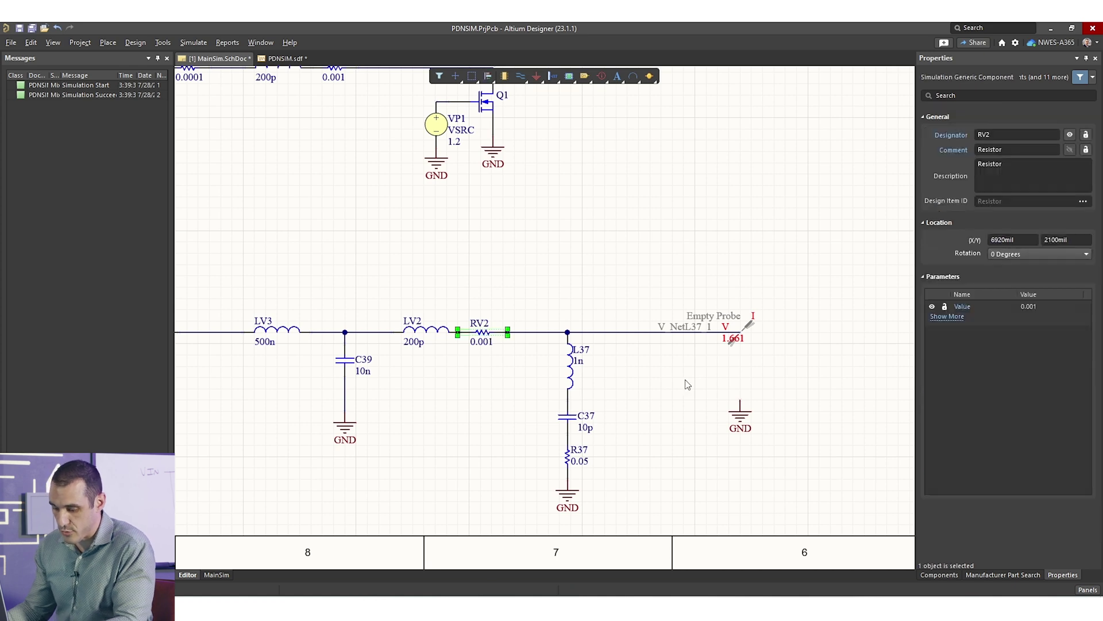
pyautogui.hotkey('ctrl', 'c')
pyautogui.hotkey('ctrl', 'v')
pyautogui.press('space')
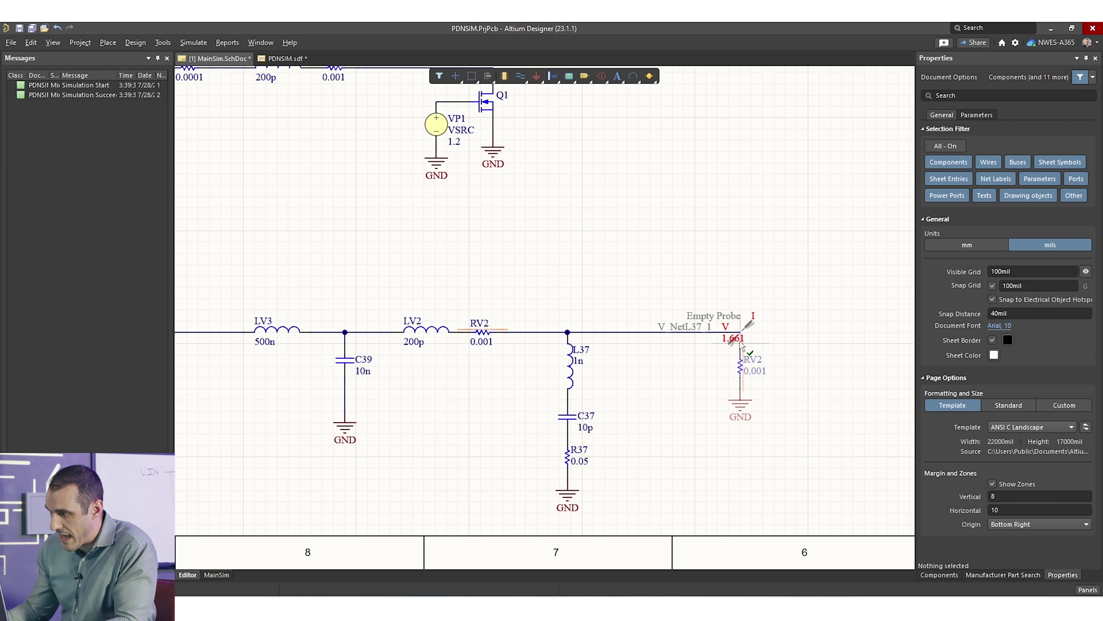
pyautogui.moveTo(741, 335); pyautogui.dragTo(743, 392)
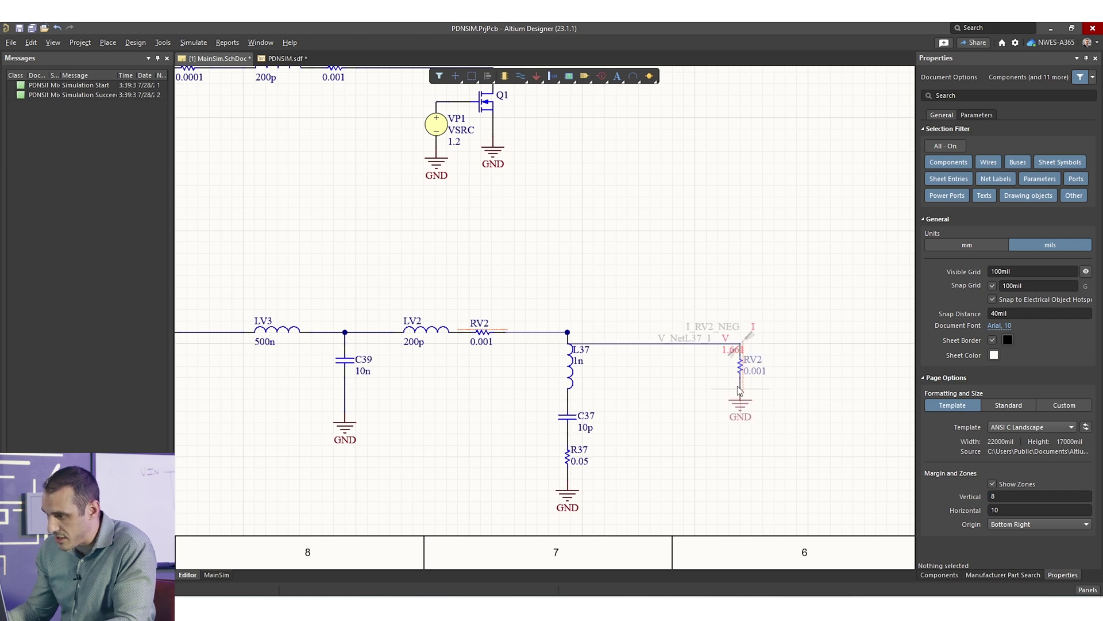
pyautogui.click(744, 396)
pyautogui.moveTo(652, 345); pyautogui.dragTo(654, 334)
# Set the value of the new vertical resistor at the rail end to 100k.
pyautogui.click(757, 373)
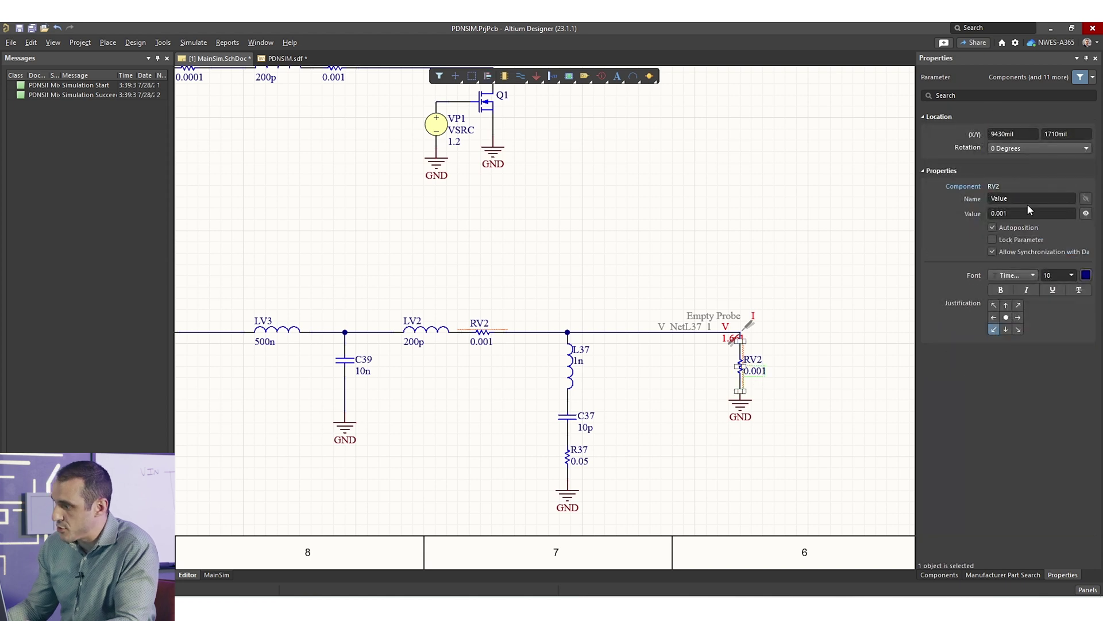
pyautogui.click(1019, 219)
pyautogui.write('1')
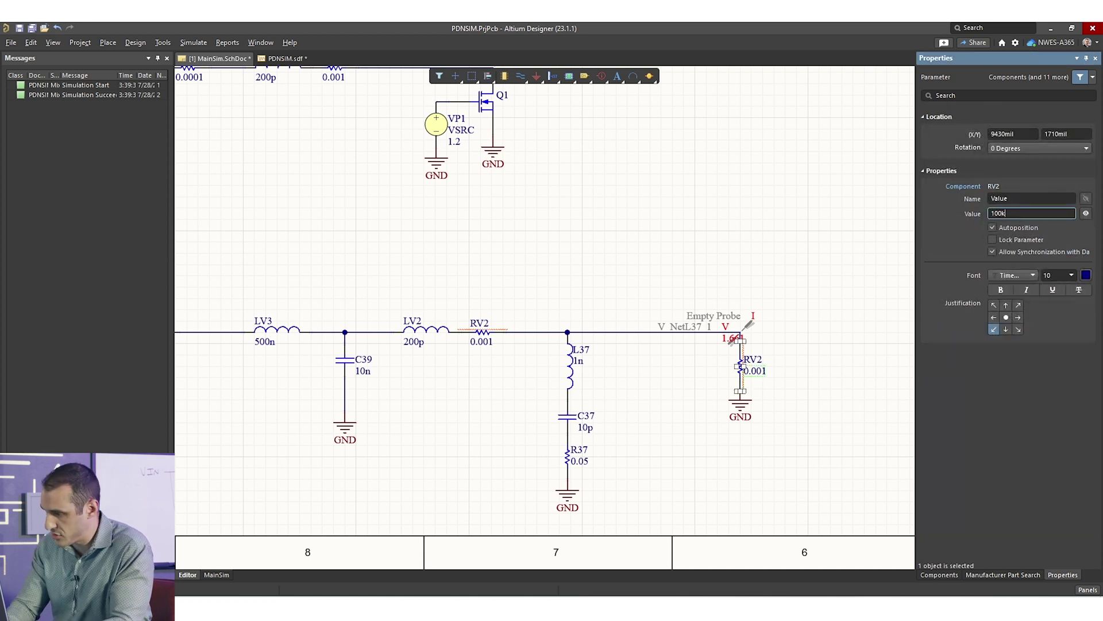
pyautogui.write('00k')
pyautogui.press('Return')
# Rename the 100k resistor at the rail end to RLOAD.
pyautogui.click(753, 360)
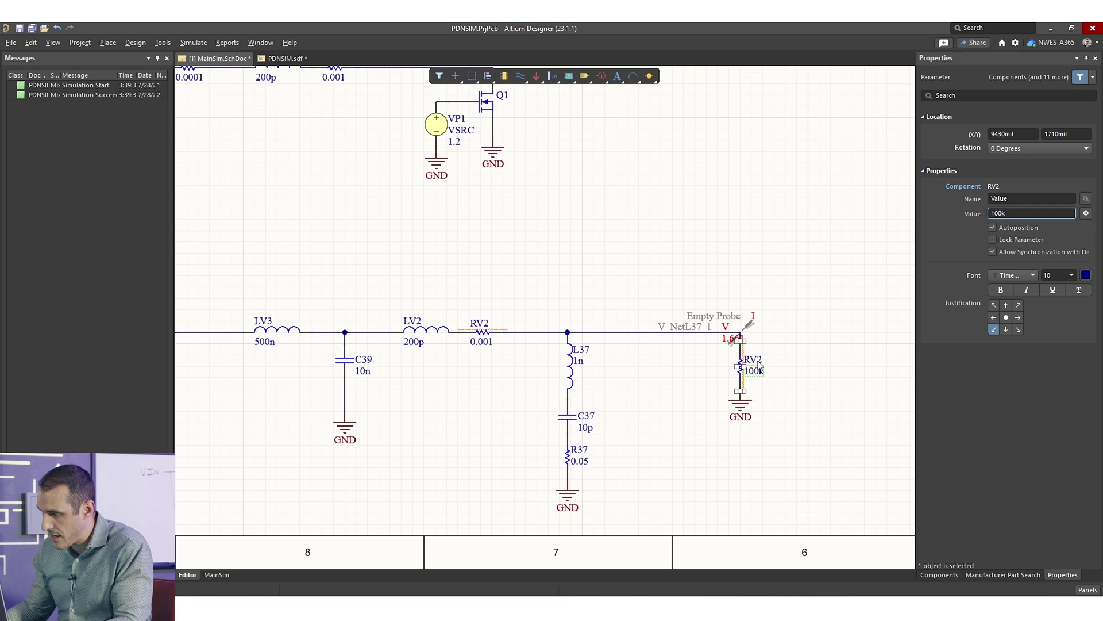
pyautogui.click(1042, 212)
pyautogui.write('RLOAD')
pyautogui.press('Return')
pyautogui.click(616, 286)
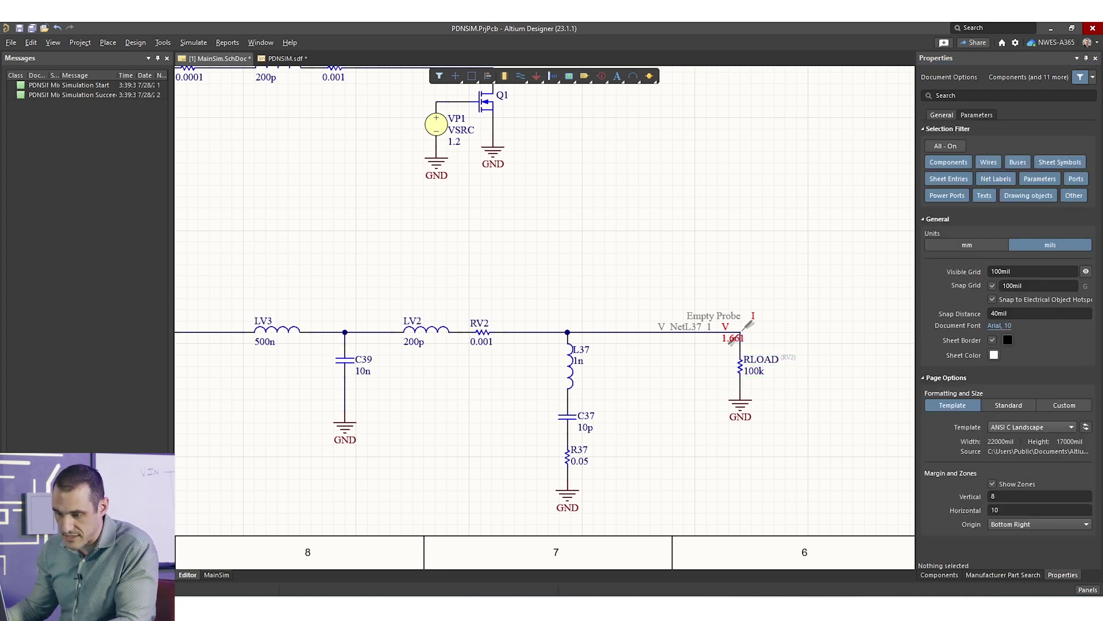
# Run the transient analysis with the resistive load and isolate the V(NetL37_1) waveform in the resulting plot.
pyautogui.press('F9')
pyautogui.click(115, 575)
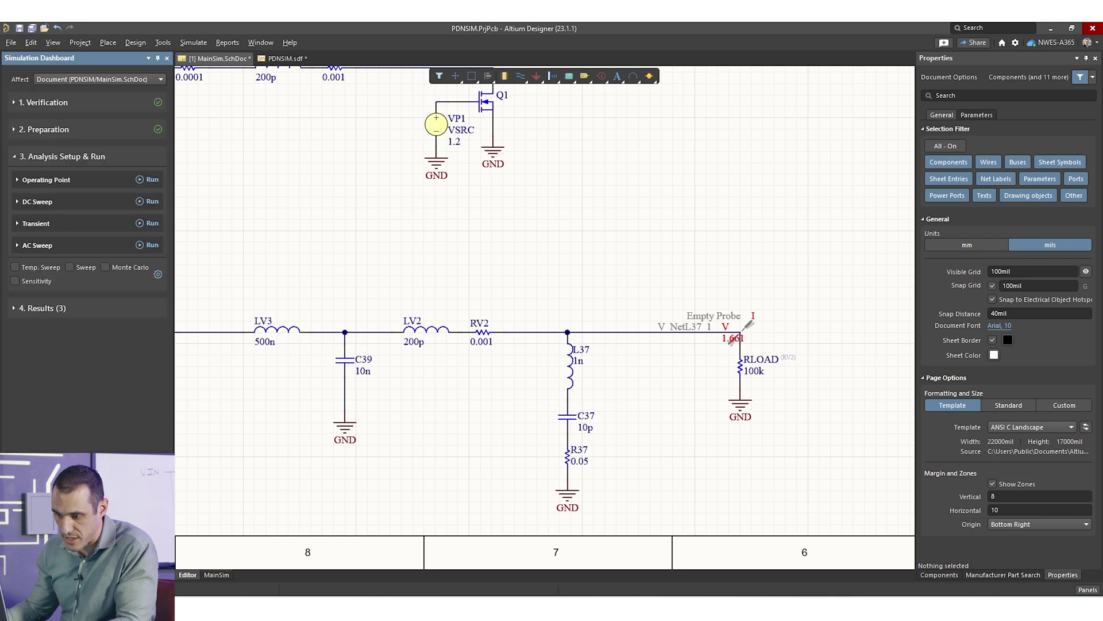
pyautogui.click(143, 225)
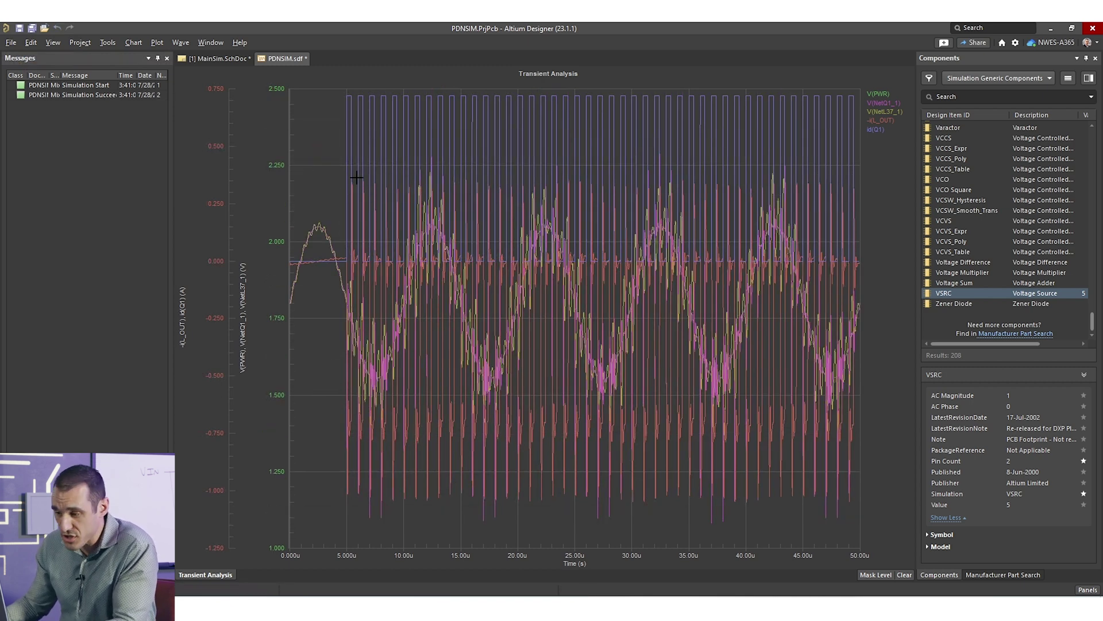
pyautogui.click(892, 112)
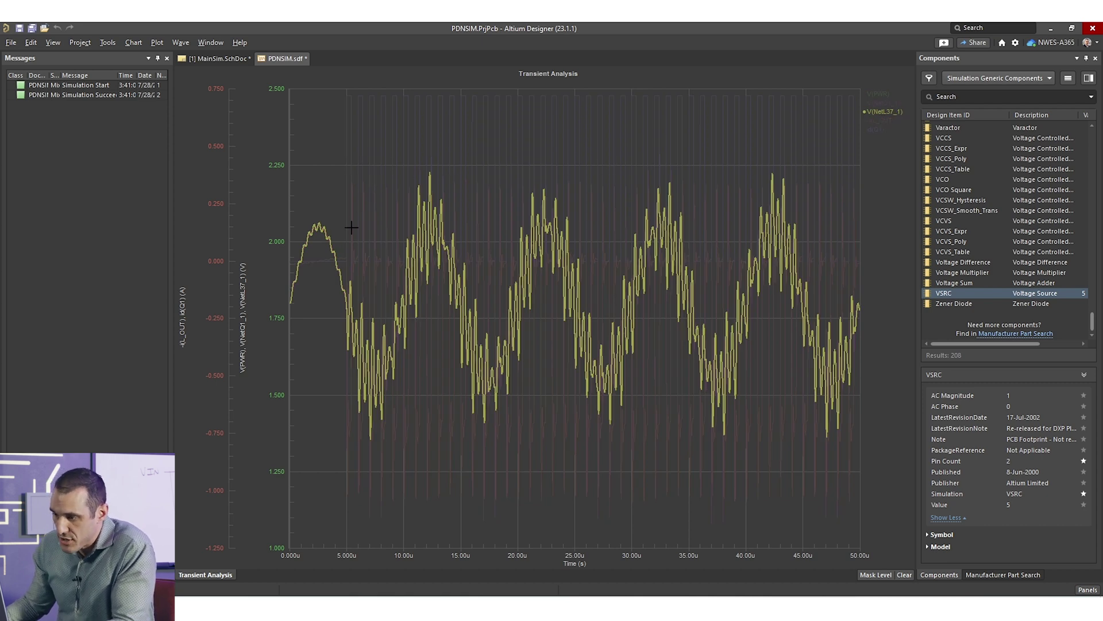
# Compare the RLOAD schematic with the V(NetL37_1) plot, examining the waveform closely from about 0.5 to 10 µs, and return to the schematic.
pyautogui.click(220, 58)
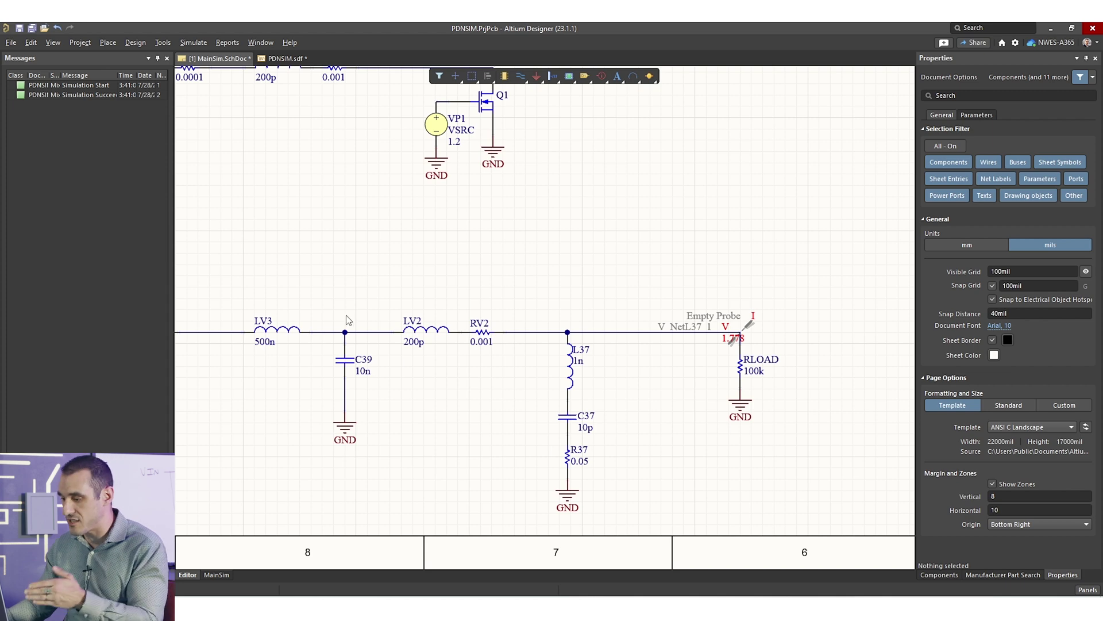
pyautogui.click(271, 58)
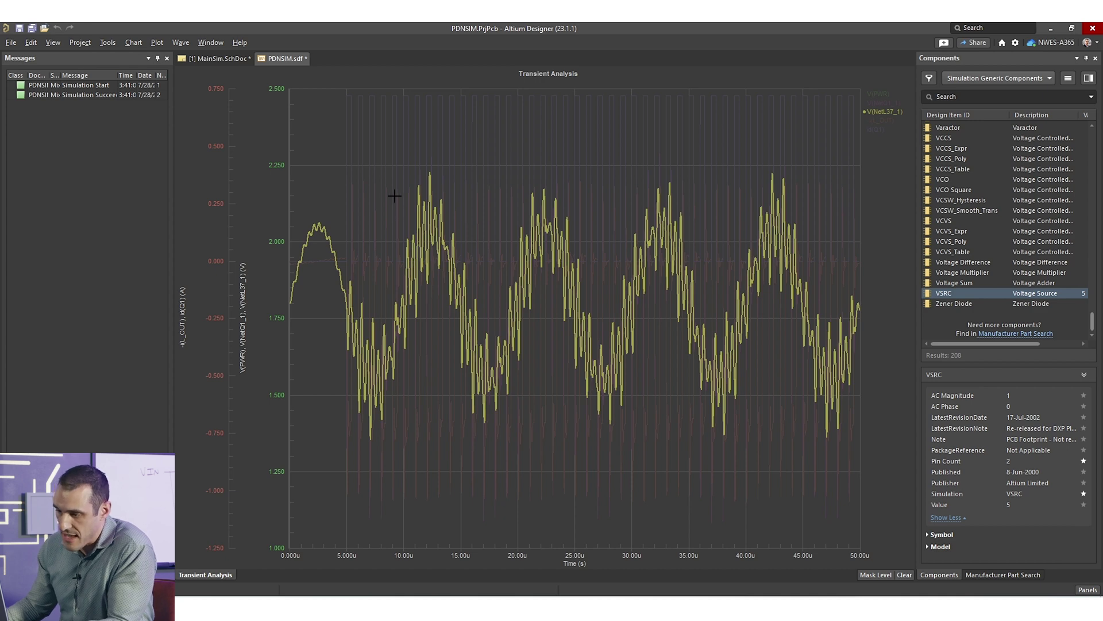
pyautogui.moveTo(405, 185); pyautogui.dragTo(297, 446)
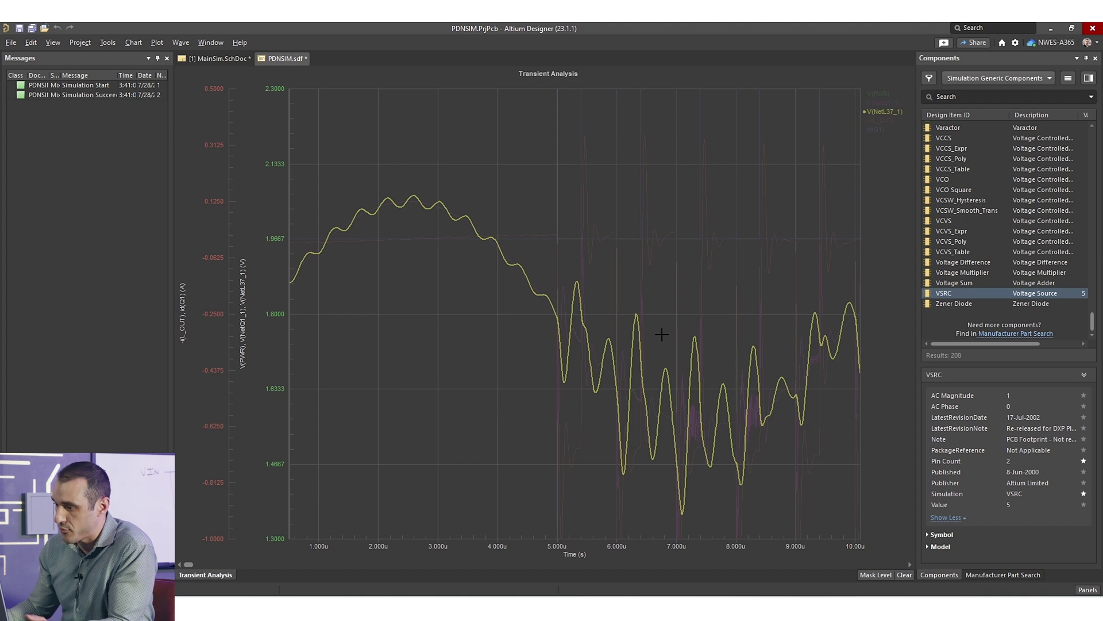
pyautogui.click(219, 60)
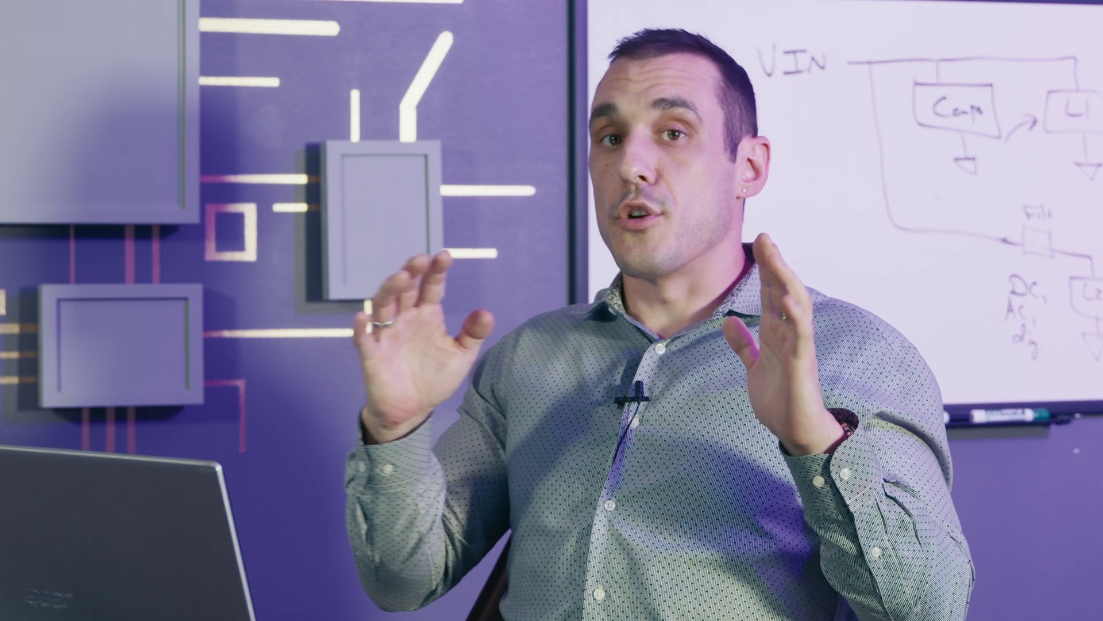